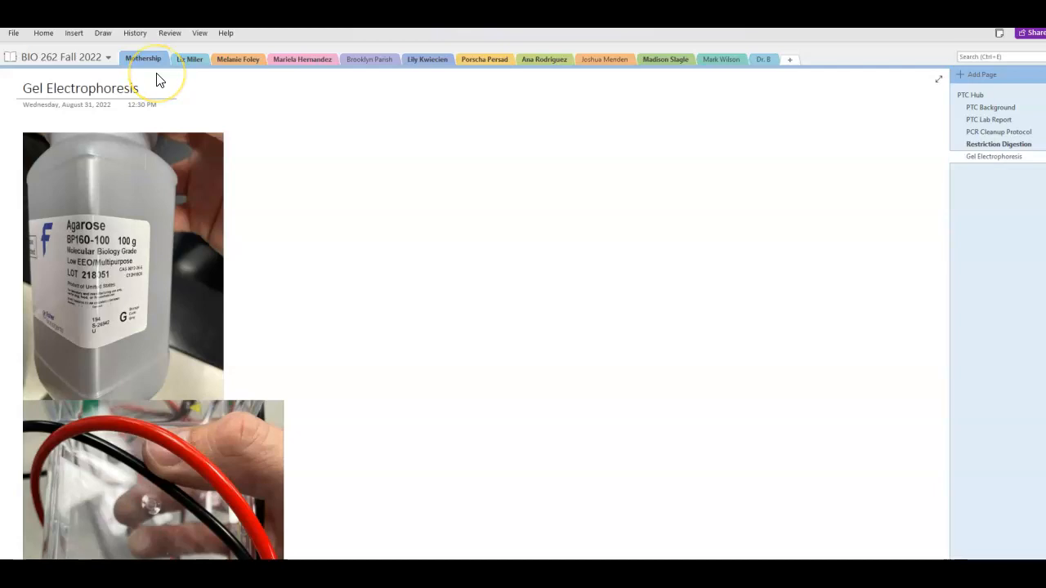
Compare the Gel Electrophoresis photo page in the Mothership section with the blank page in the instructor's section.
click(765, 61)
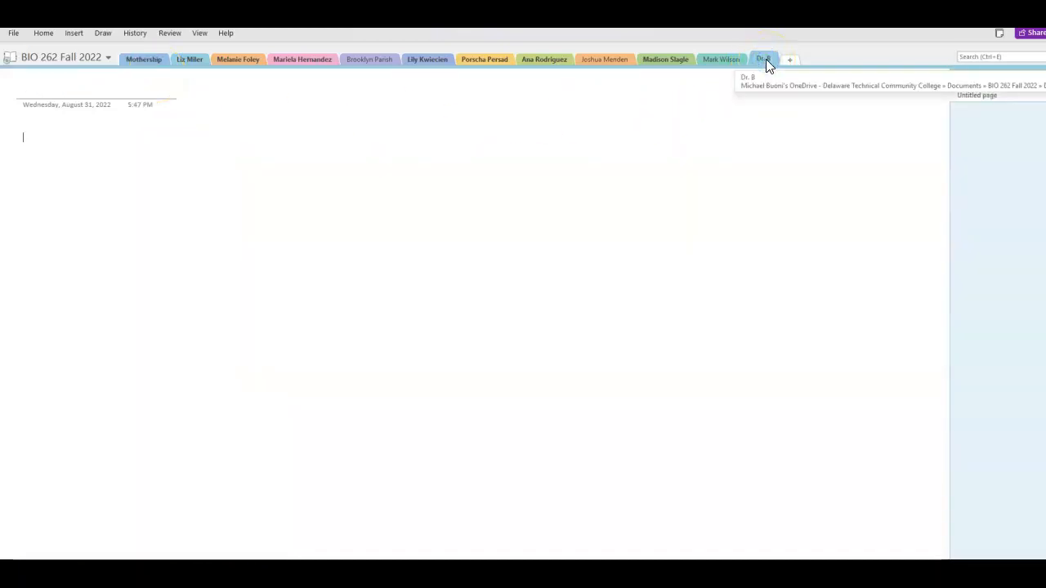
click(141, 58)
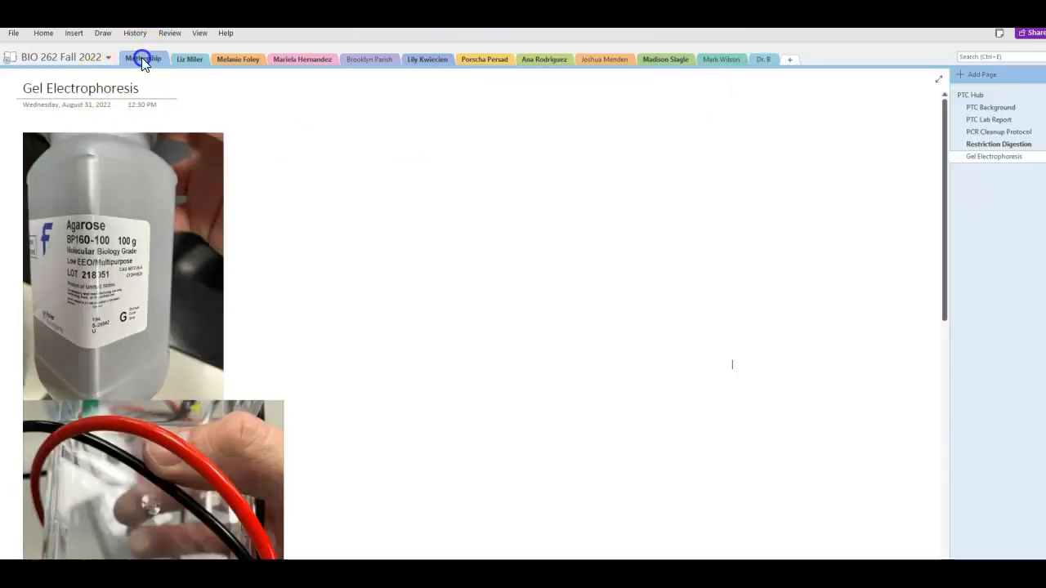
click(766, 60)
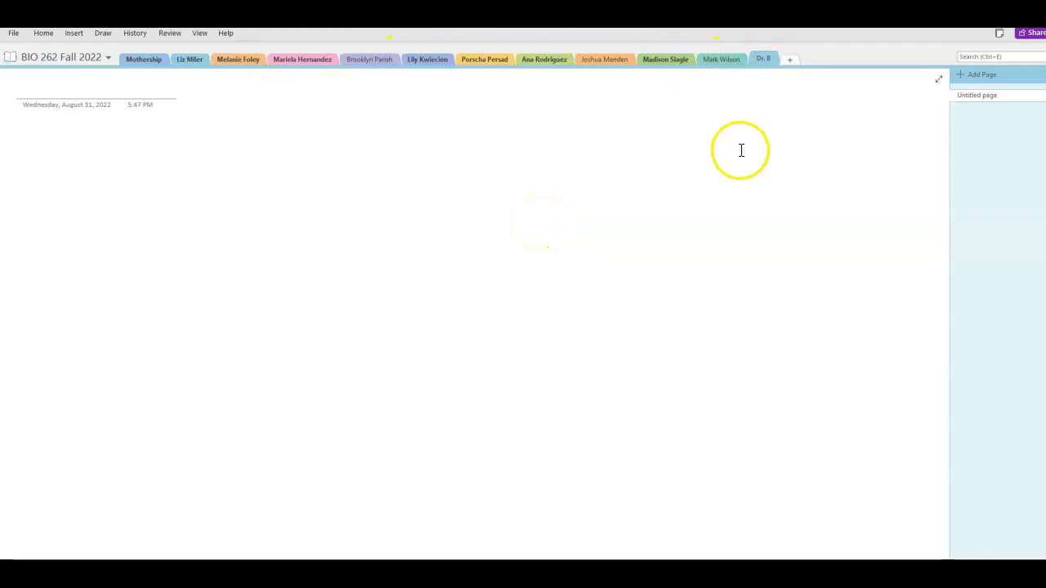
click(149, 61)
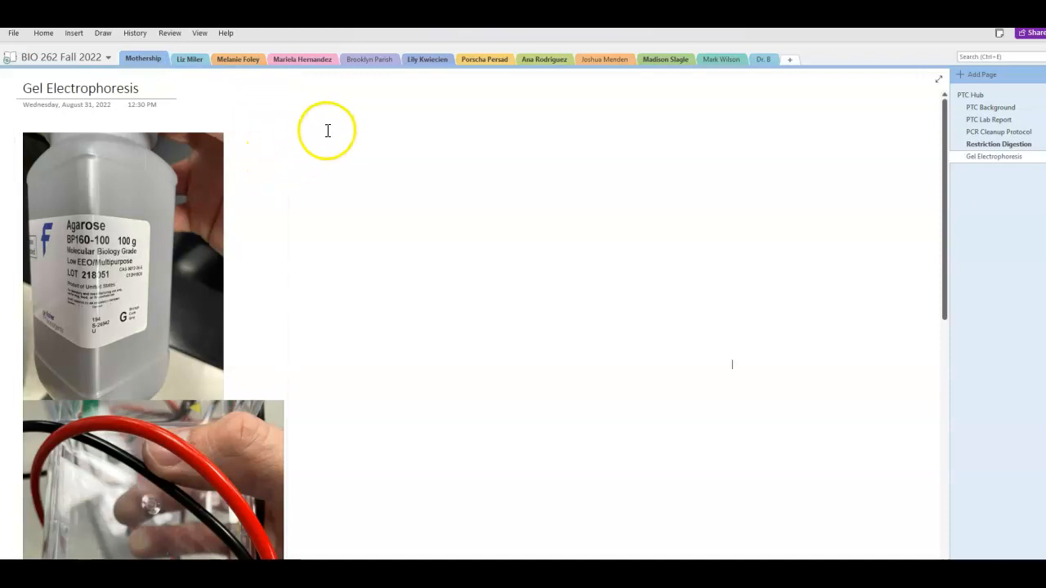
scroll(334, 264, down, 6)
scroll(348, 264, up, 4)
scroll(348, 266, up, 3)
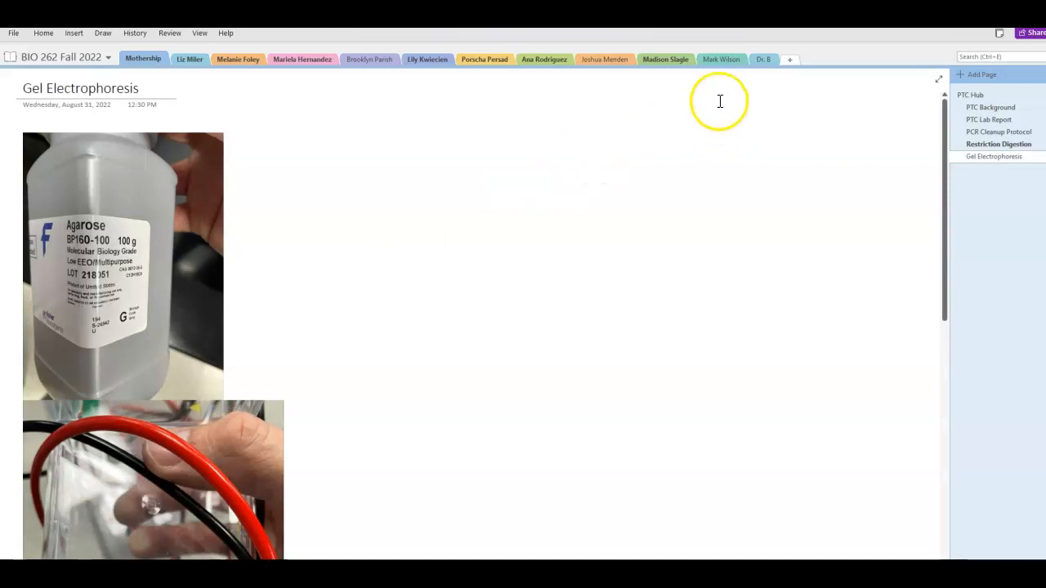
Title the blank page in the instructor's section "Gel Electrophoresis".
click(766, 60)
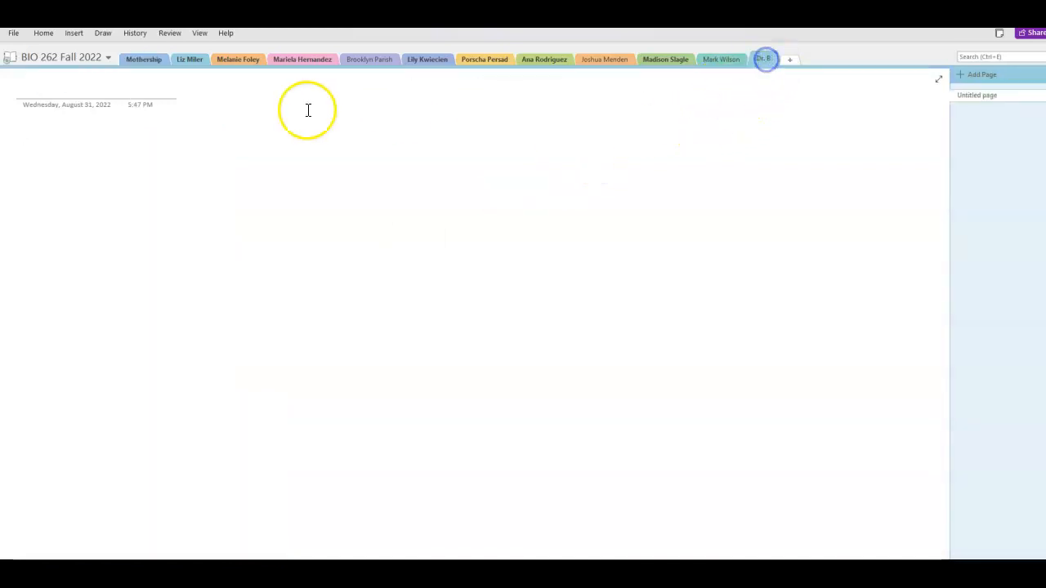
click(99, 93)
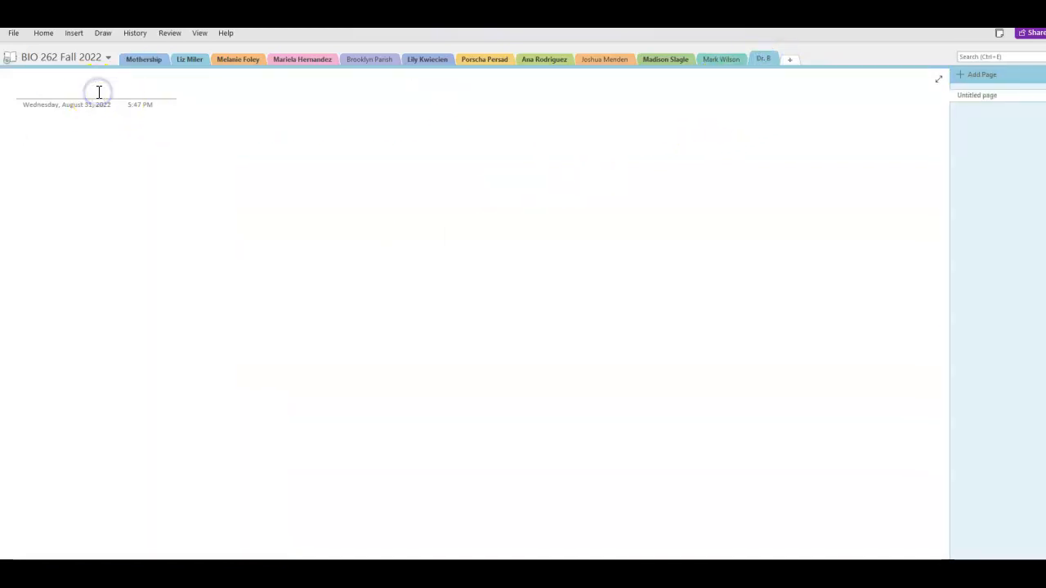
text(Gel Electrphoresis)
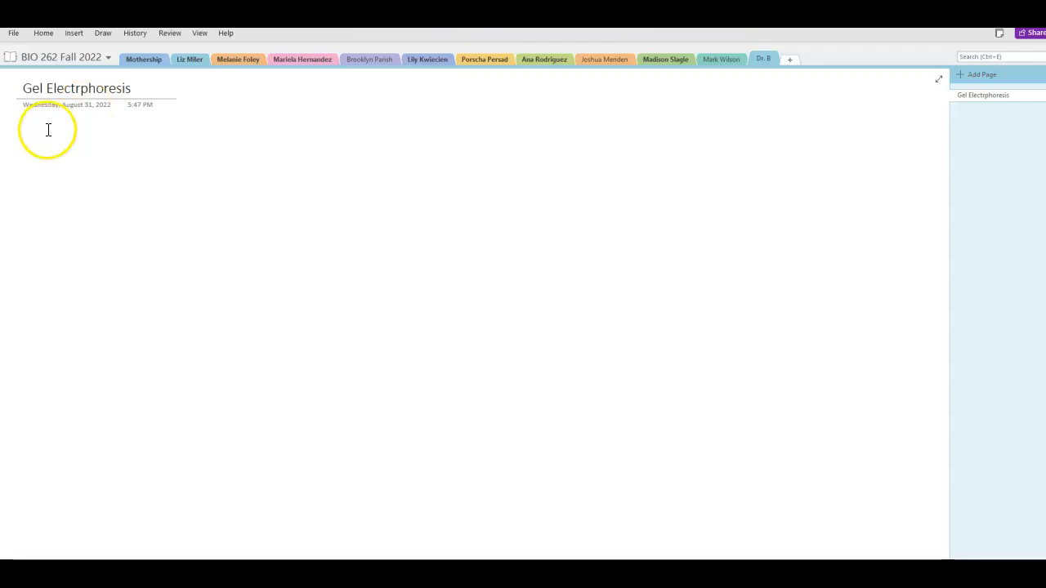
click(80, 89)
text(o)
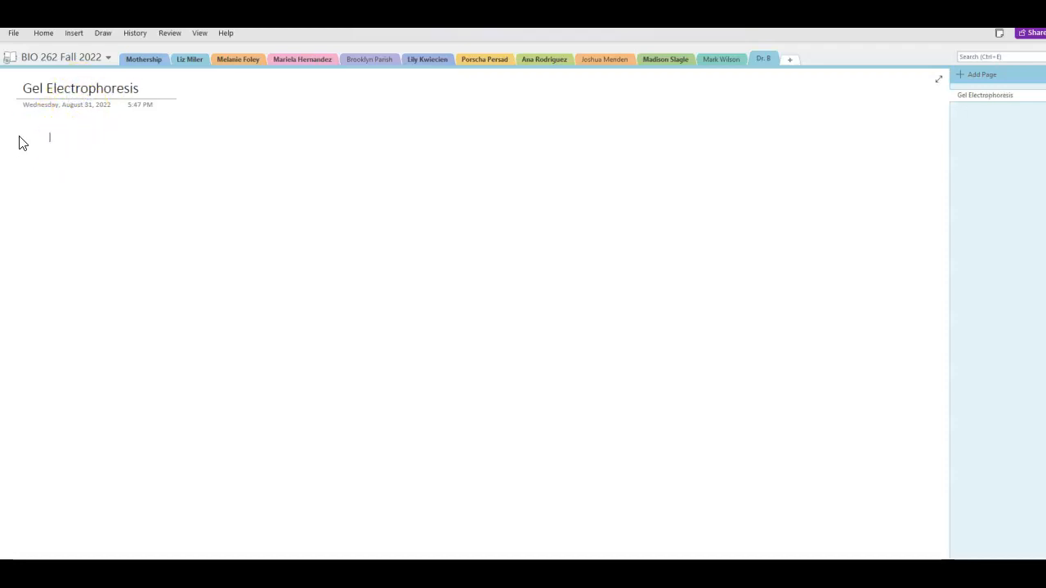
Start a numbered list headed "Supplies:" below the title, with "DNA samples from PCR" as item 1.
text(Supplies:)
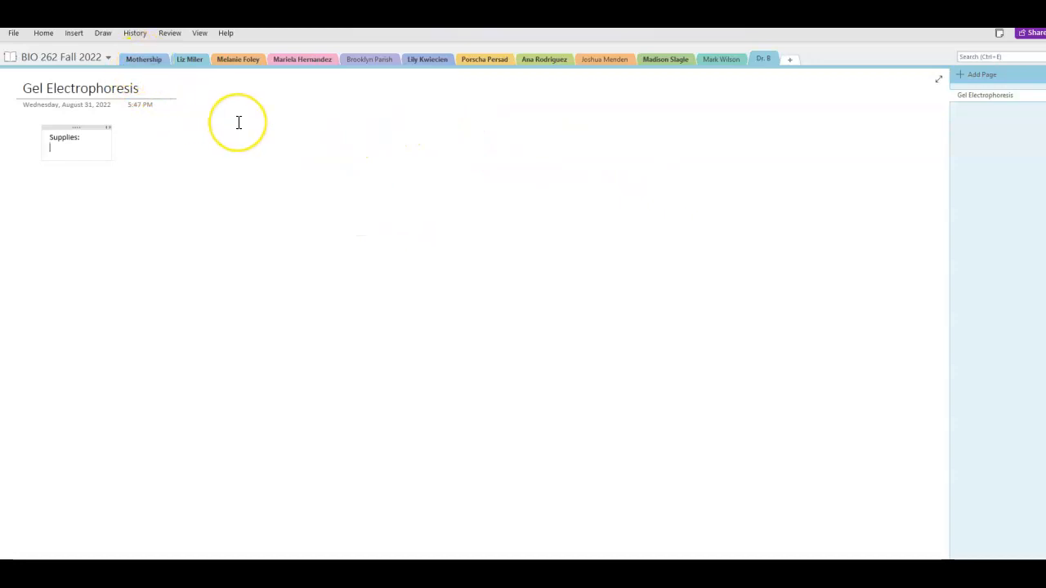
text(1) DNA s)
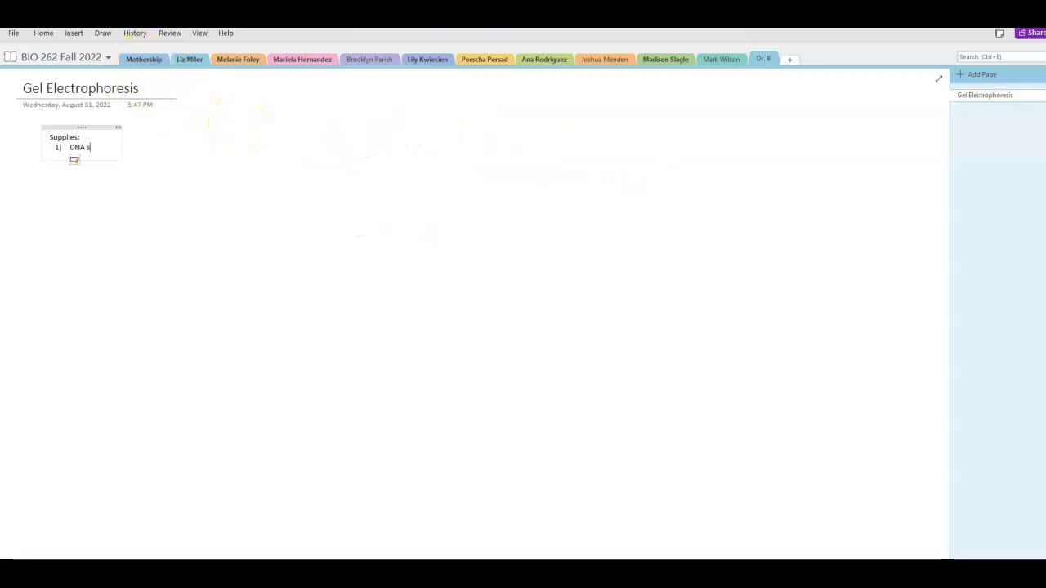
text(amples from PCr)
key(BackSpace)
text(R)
key(Return)
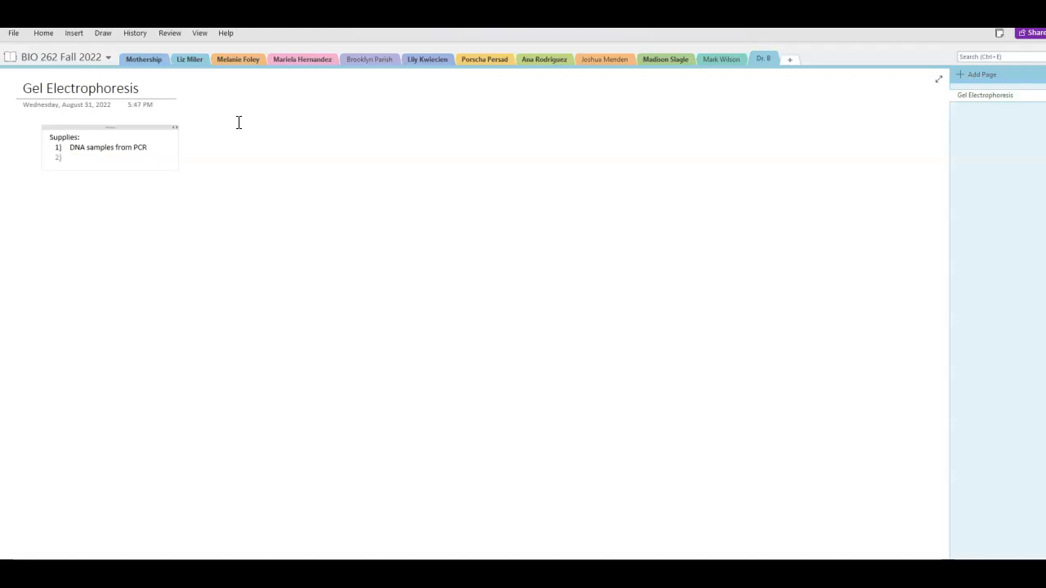
Add "Agarose BP-160-100 (Lot: 218051)" as item 2 of the supplies list, using the bottle label photo in the Mothership section.
click(140, 58)
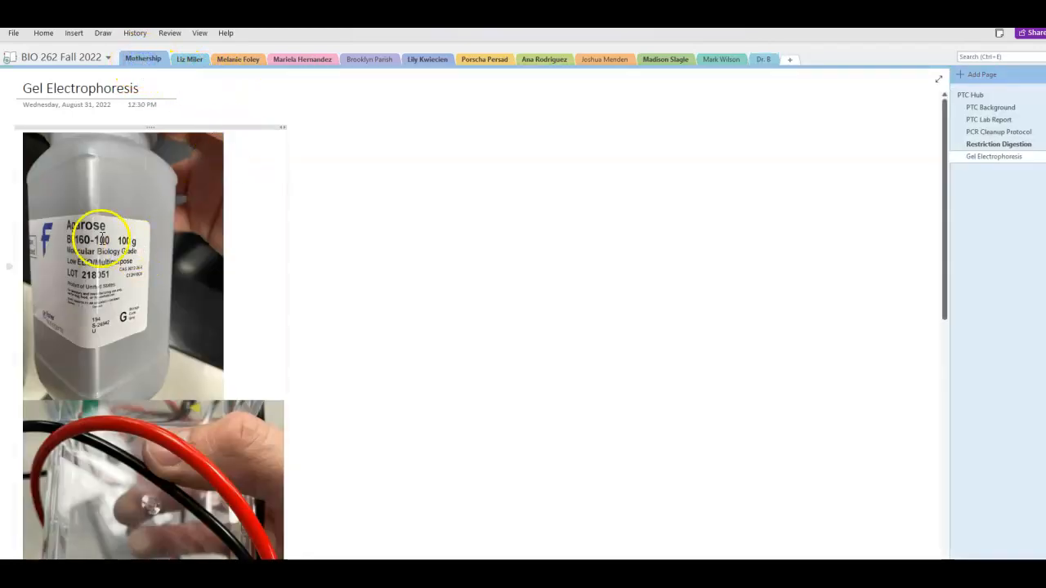
click(764, 59)
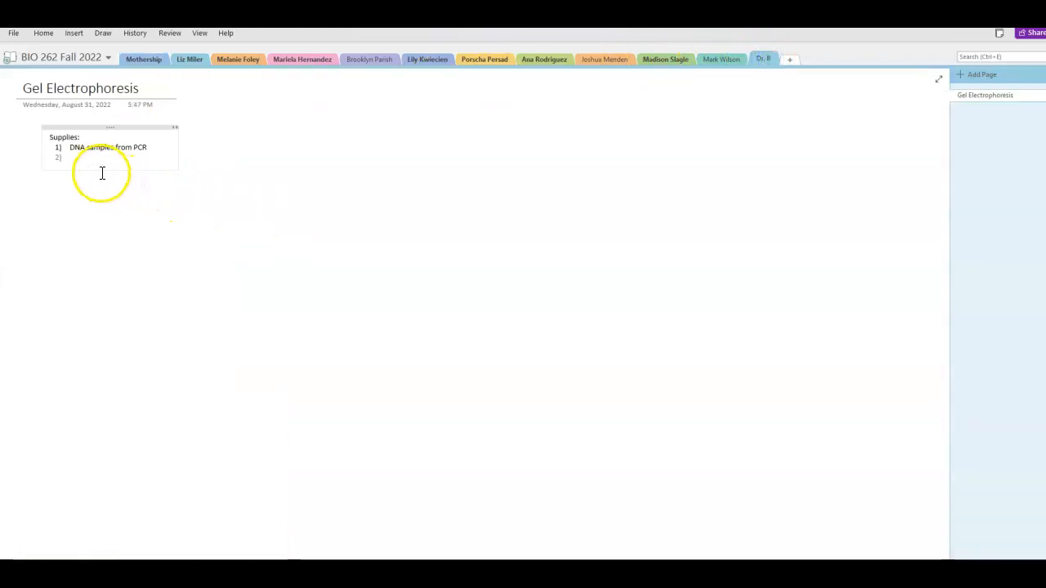
text(r)
text(L)
key(BackSpace)
text(Lot:)
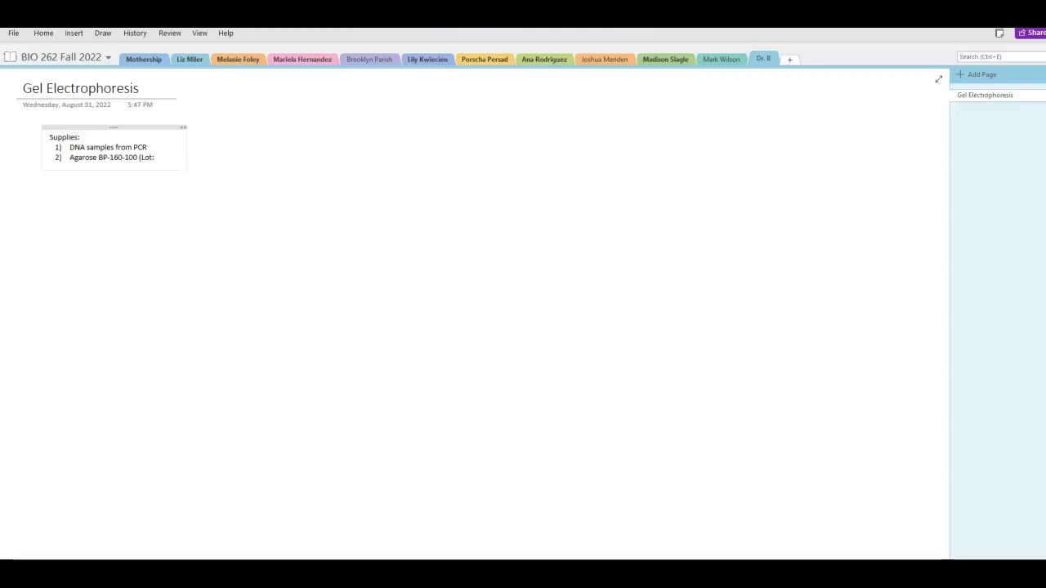
click(145, 60)
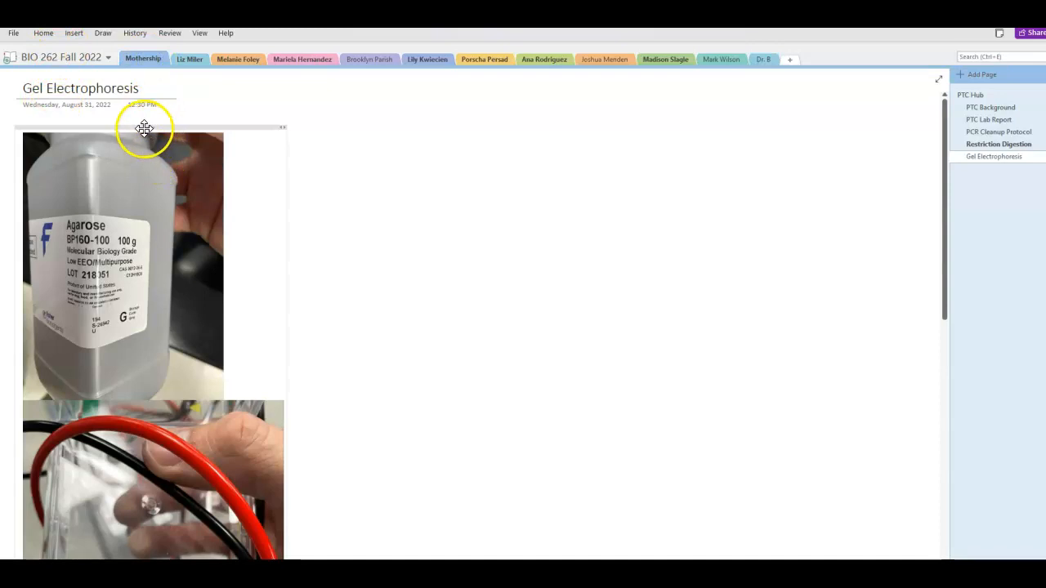
click(770, 58)
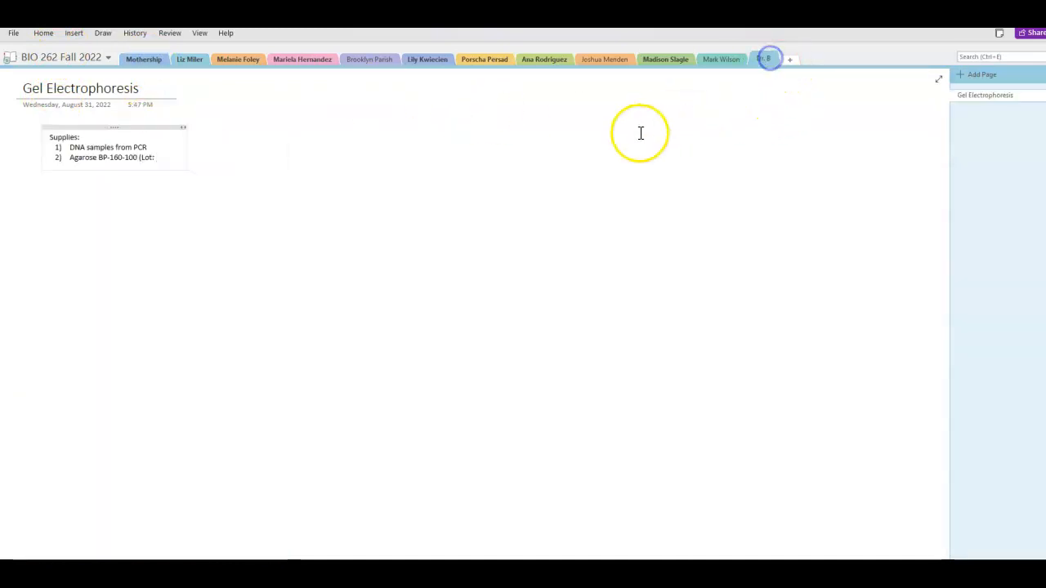
text(218)
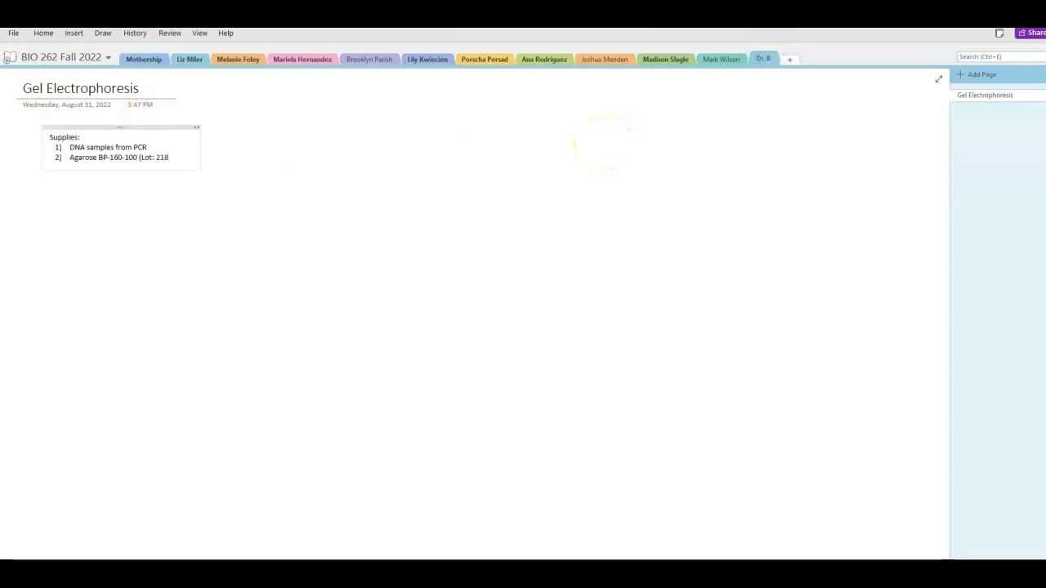
text(05 )
text())
key(Return)
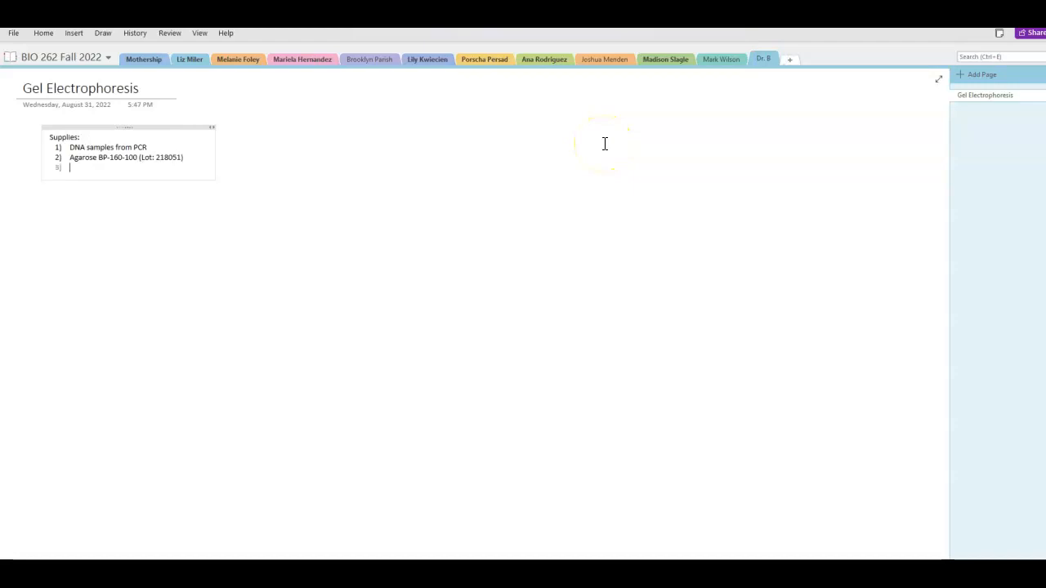
Begin item 3 with "Biorad Minisub cell GT (SN:", taking the model from the gel box photo in the Mothership section.
click(163, 59)
scroll(221, 245, down, 10)
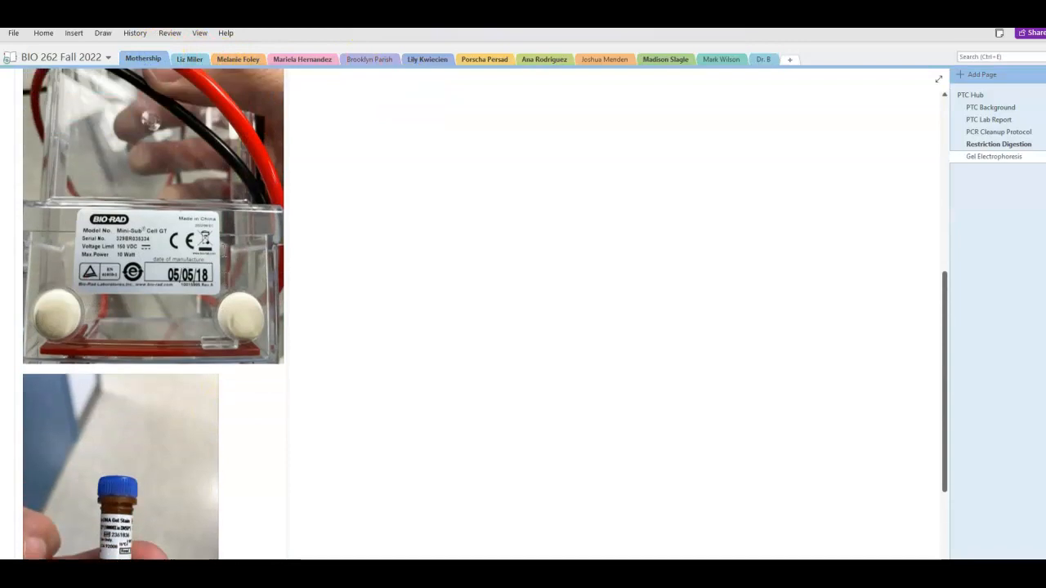
scroll(117, 250, up, 1)
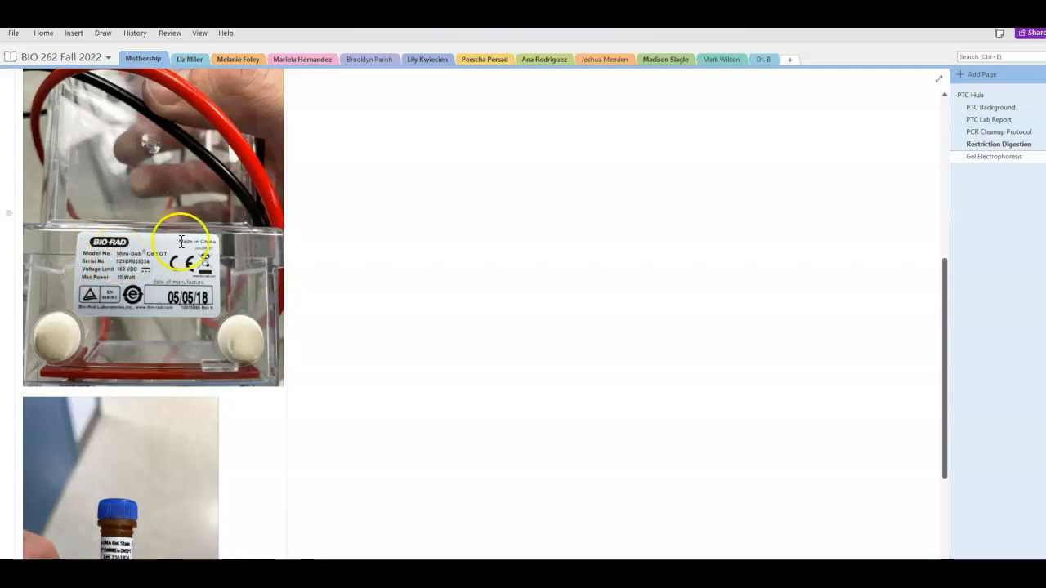
click(764, 59)
text(Biorad Minisub cell GT (SN:)
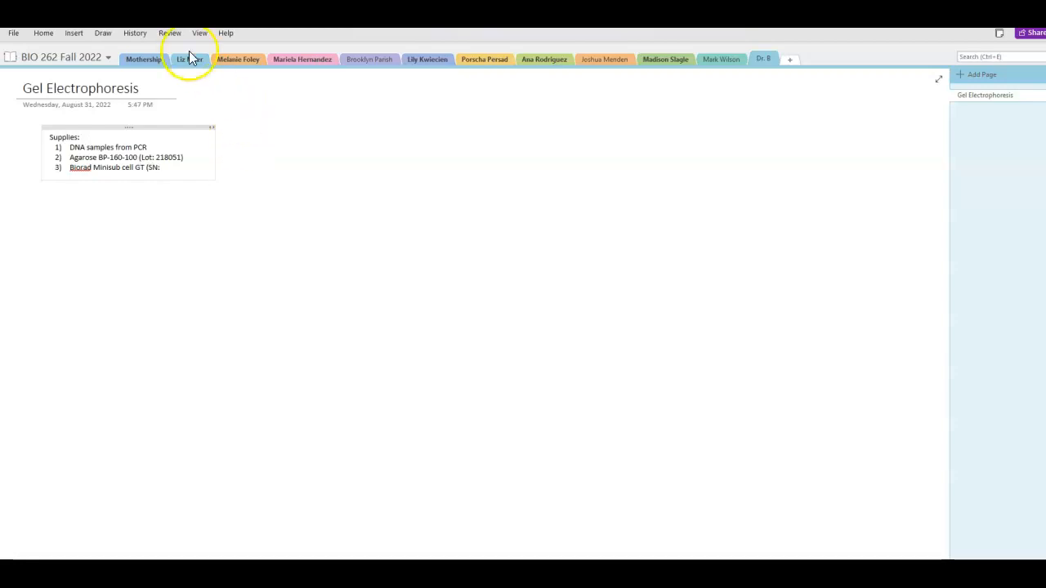
Enlarge the gel box photo to read its label and complete item 3 with the serial number 329BR035334.
click(143, 59)
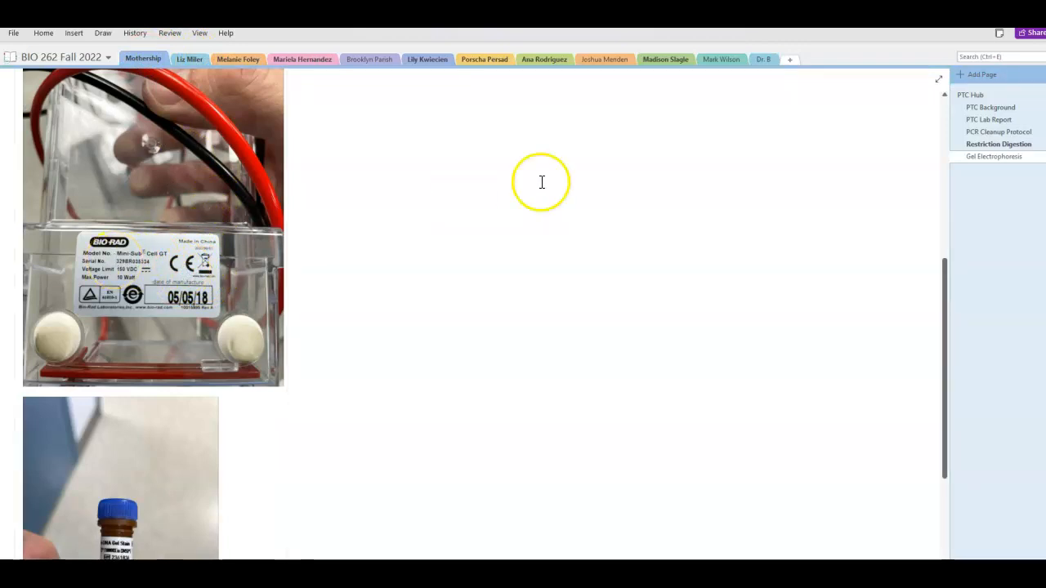
click(760, 61)
text(329BR03)
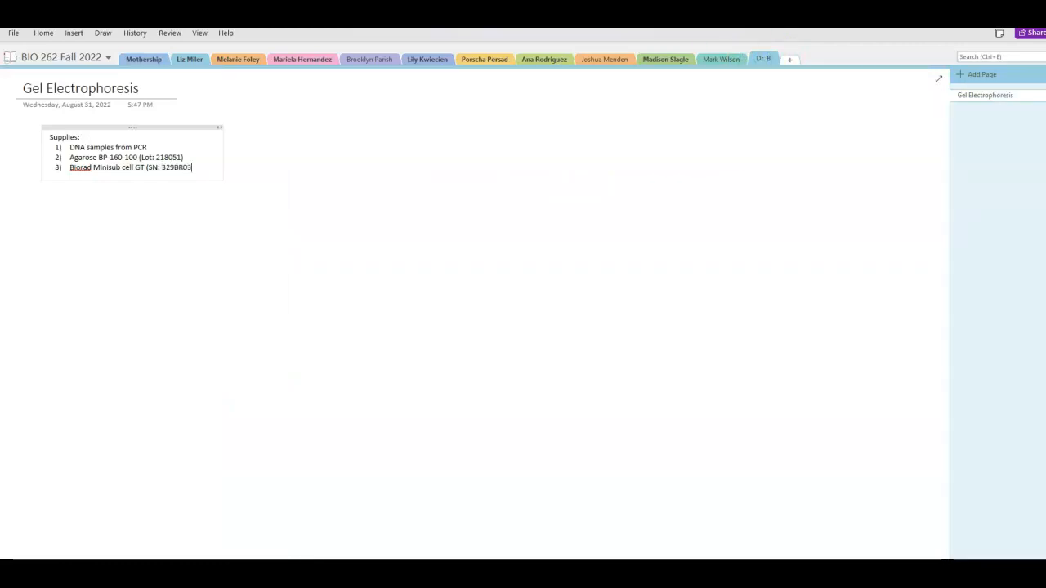
click(144, 58)
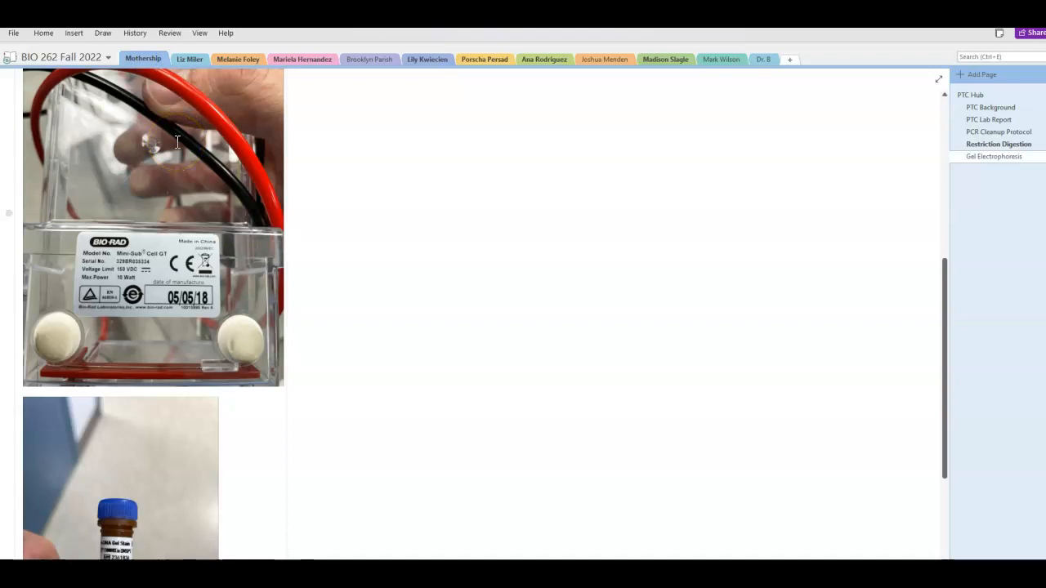
click(183, 262)
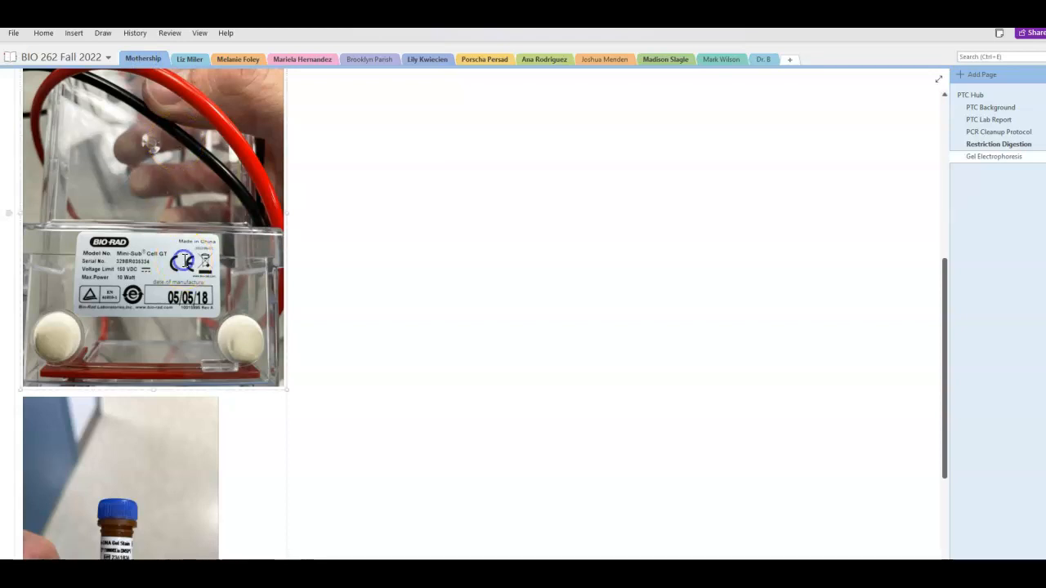
drag(287, 390, 310, 420)
click(763, 60)
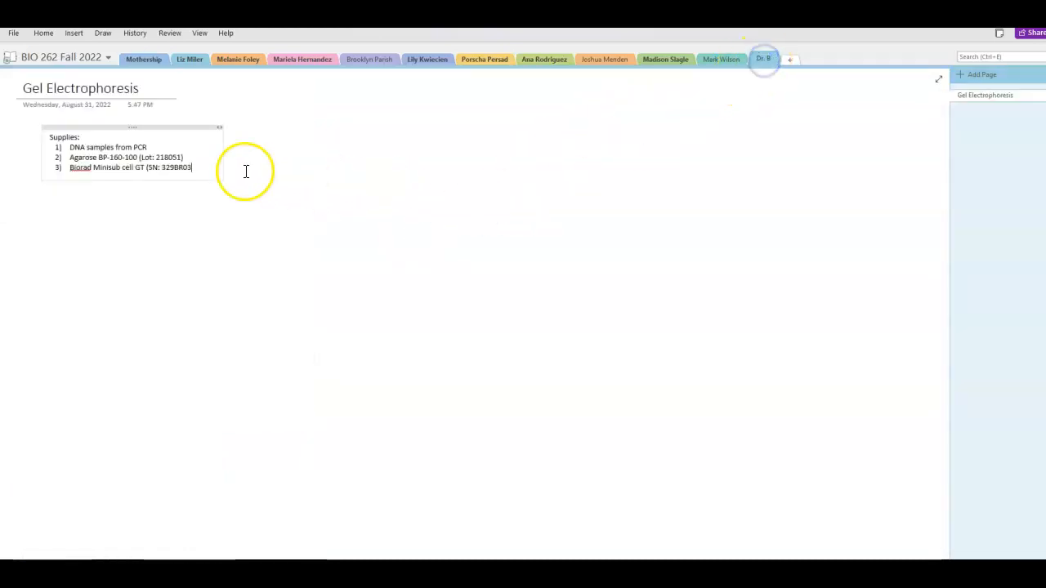
click(215, 172)
text(5334)
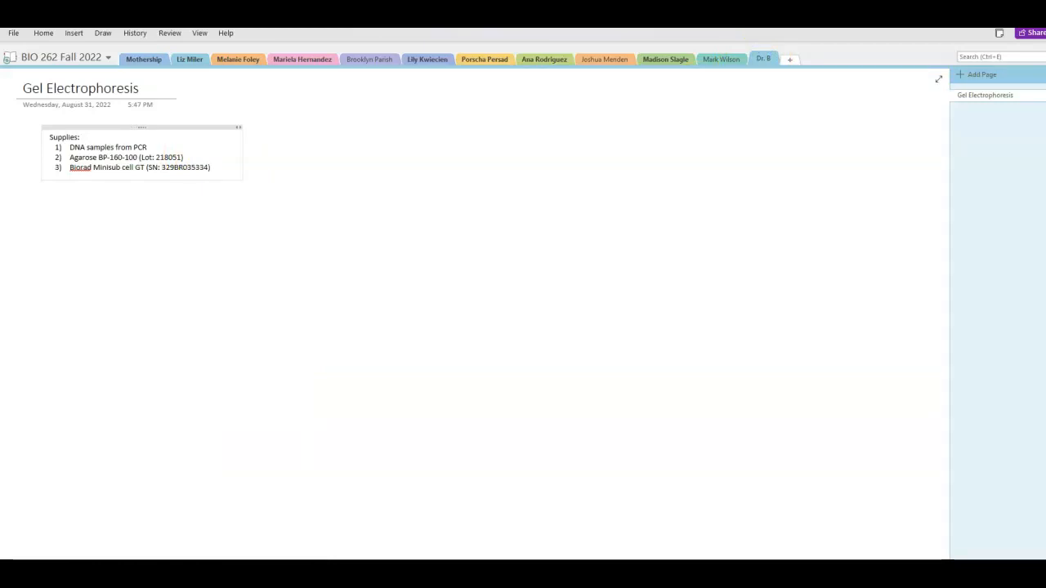
key(Return)
Enlarge the photo of the DNA gel stain vial in the Mothership section.
click(154, 58)
scroll(215, 254, down, 6)
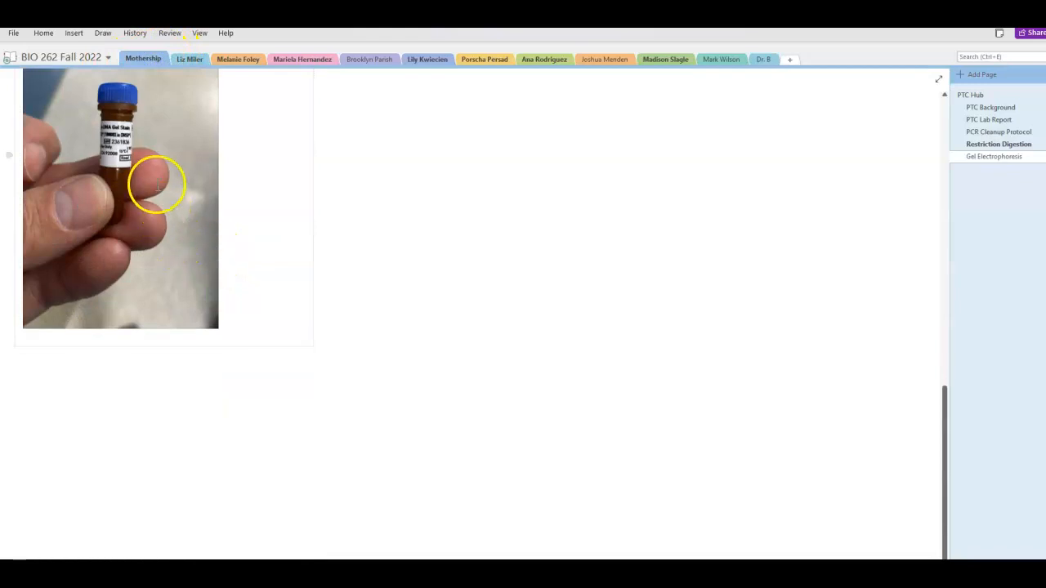
click(165, 176)
drag(220, 331, 283, 376)
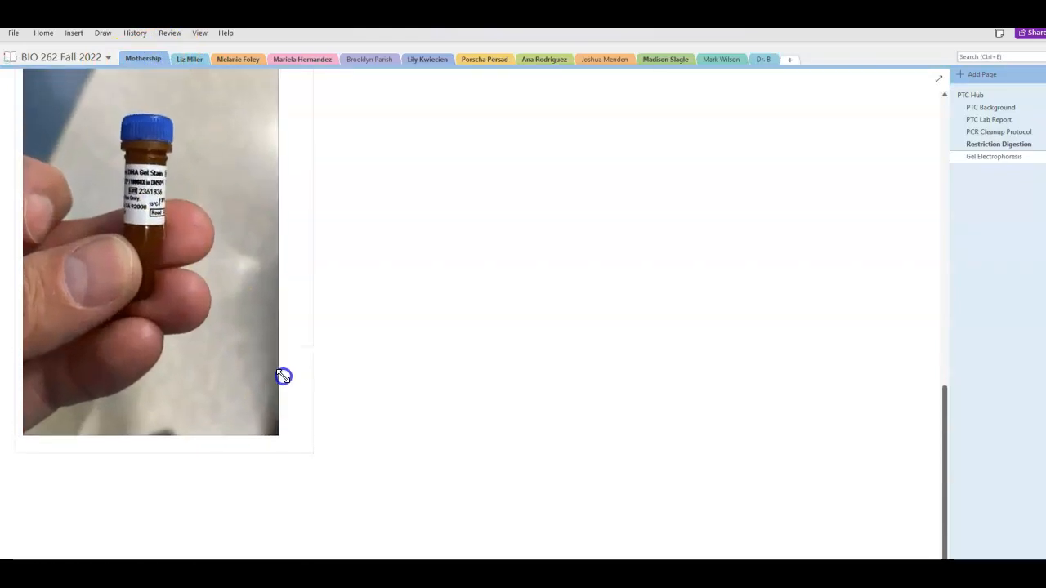
Add "DNA gel stain (2361936)" as item 4 of the supplies list, checking the number against the vial photo.
click(764, 59)
text(el stain ()
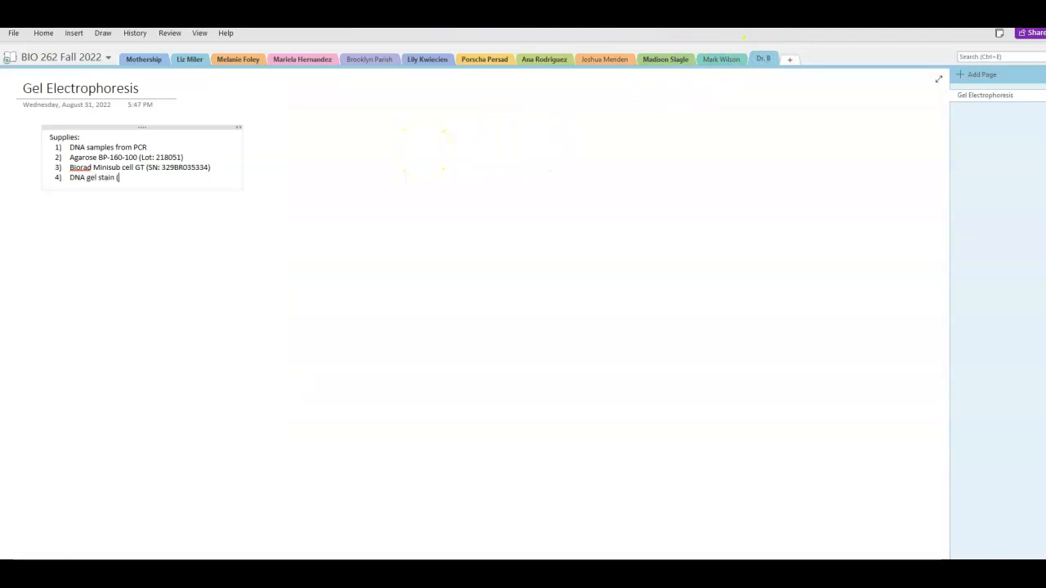
click(145, 64)
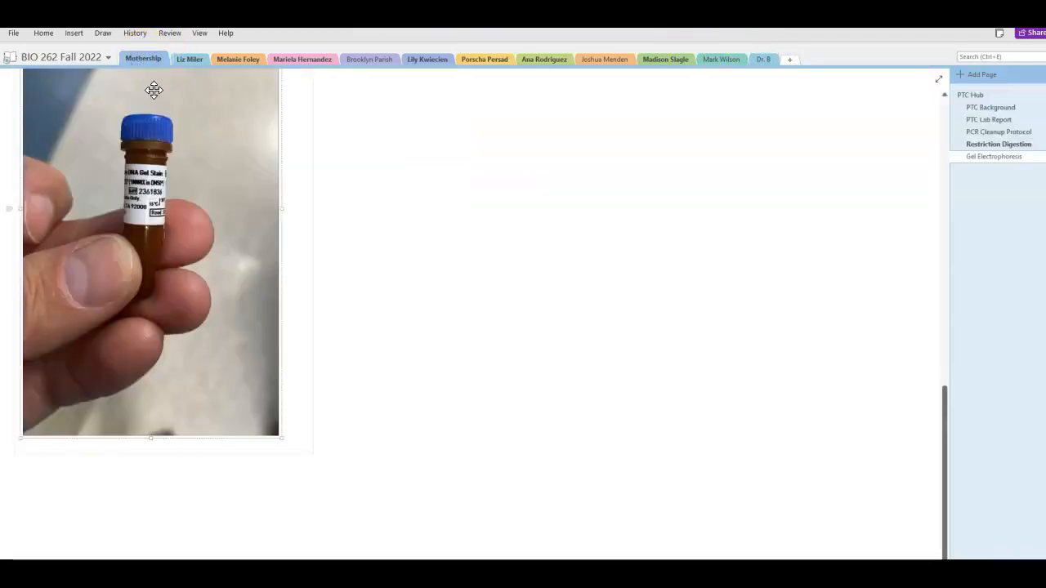
click(753, 59)
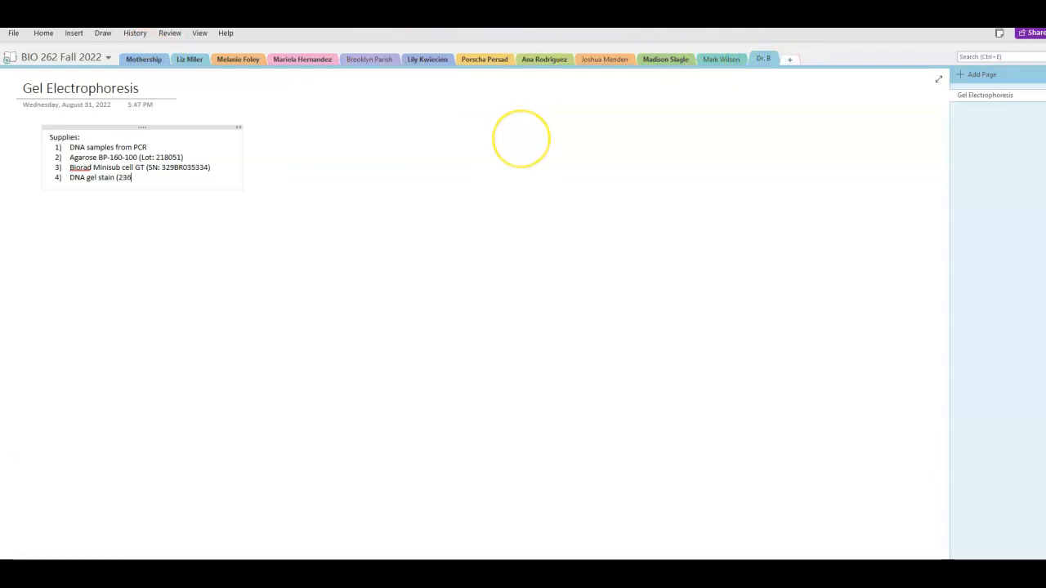
text(1936)
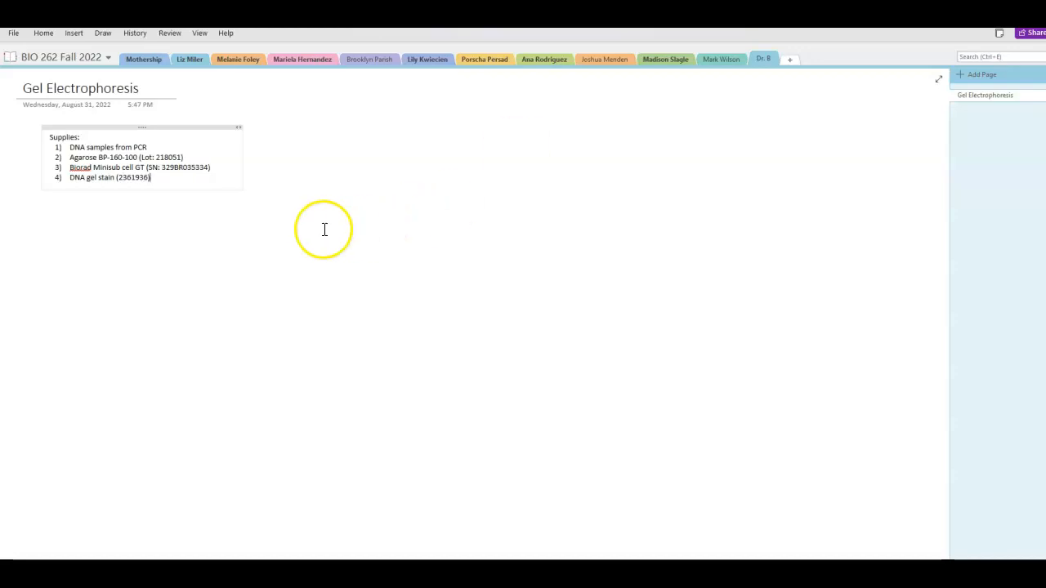
click(49, 217)
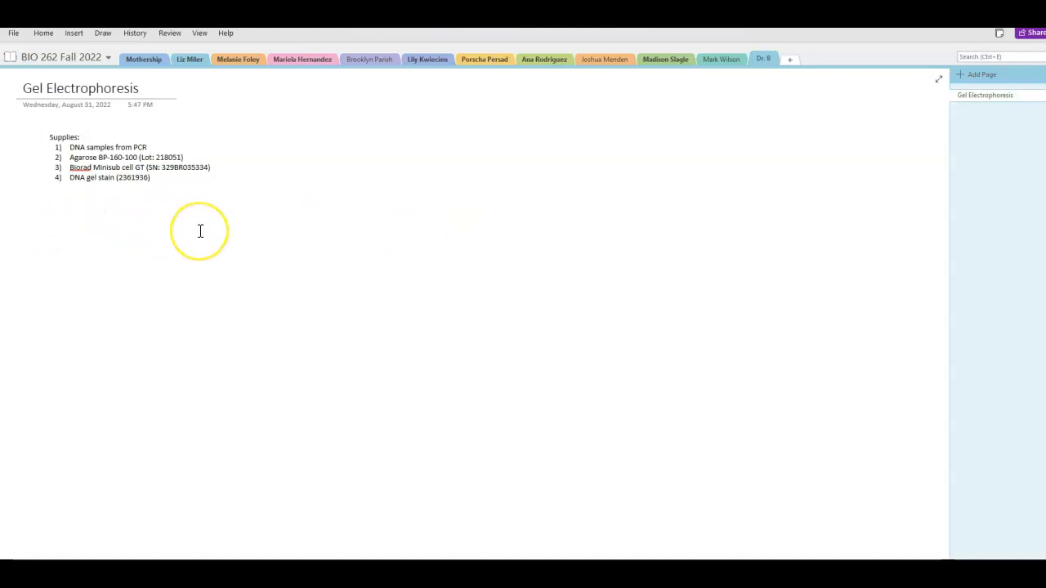
Start a new note below the supplies list with the heading "Procedure:".
text(Proceduire)
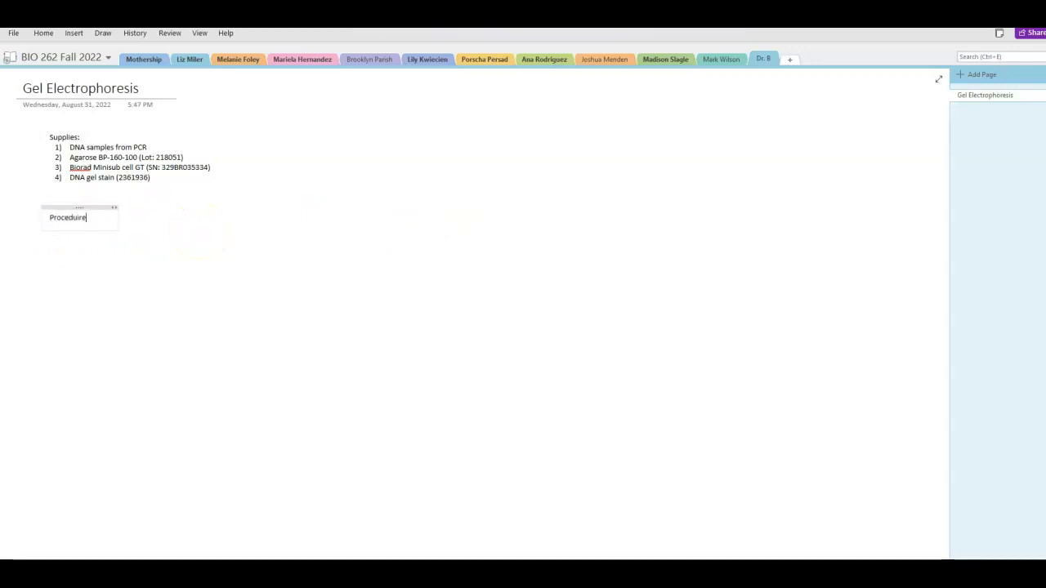
key(BackSpace)
key(BackSpace)
key(BackSpace)
text(re)
text(;)
key(Return)
key(Return)
Begin numbered item 1 of the procedure with "Make 50ml of a 1% agarose gel", correcting the spelling of agarose.
text(1) )
text(Make a 1)
text(% aga)
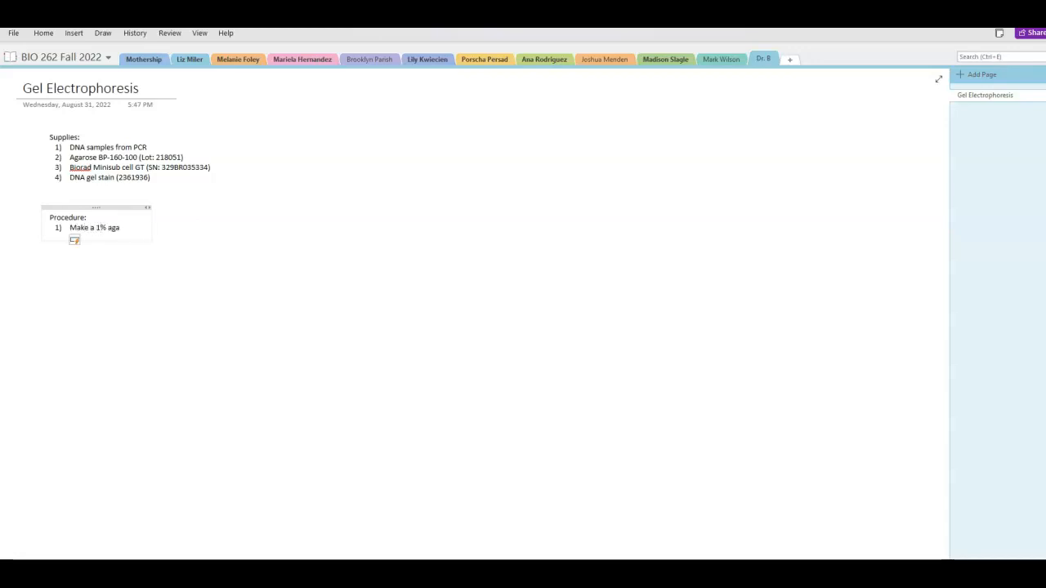
text(rse gel)
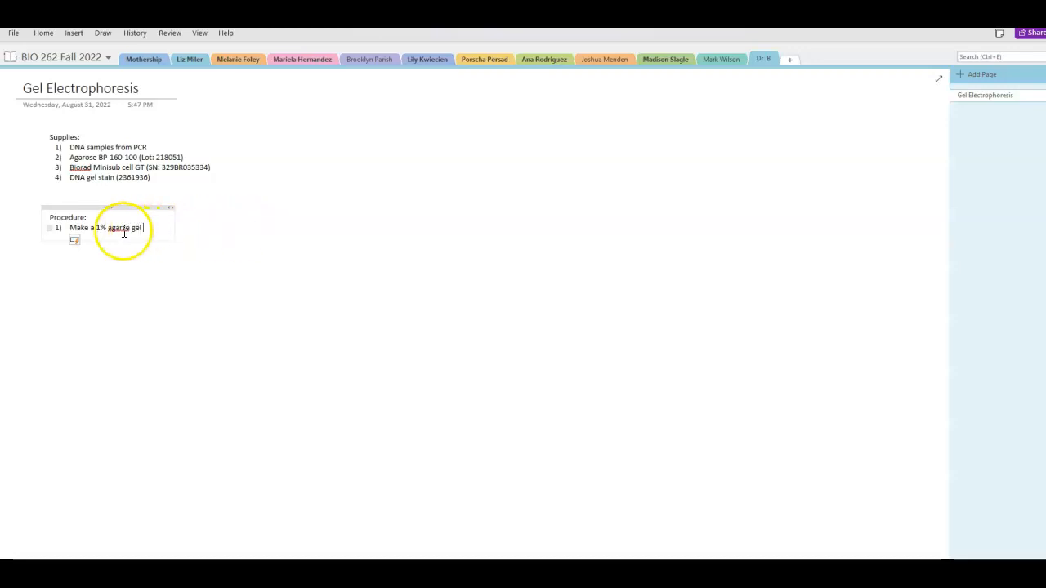
click(92, 228)
text(50ml of)
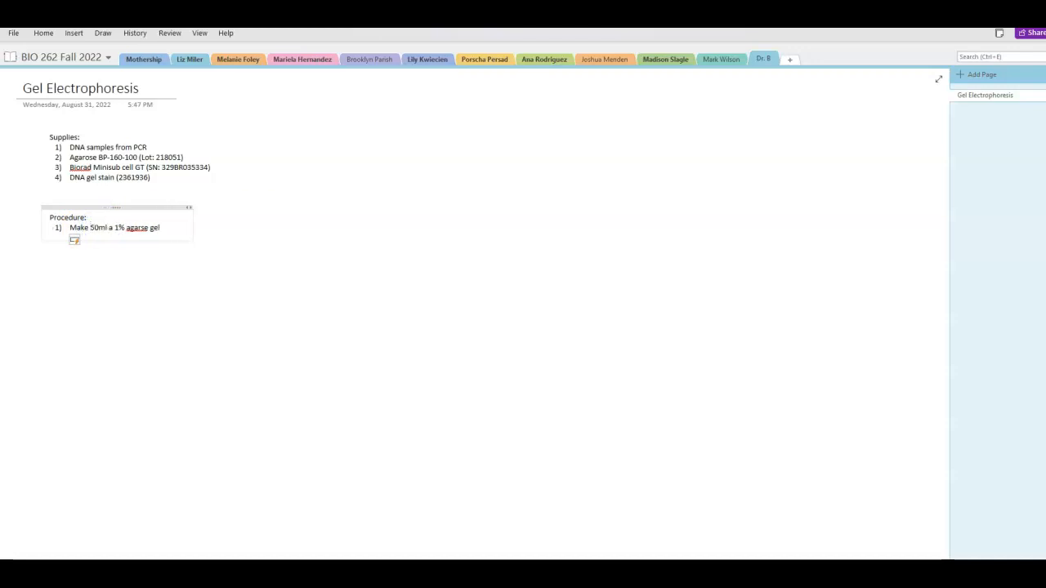
right_click(145, 227)
click(166, 235)
Complete procedure item 1 with "by adding .5g of agarose to 50ml of 1X SB Buffer.".
click(178, 227)
text(by adding 1)
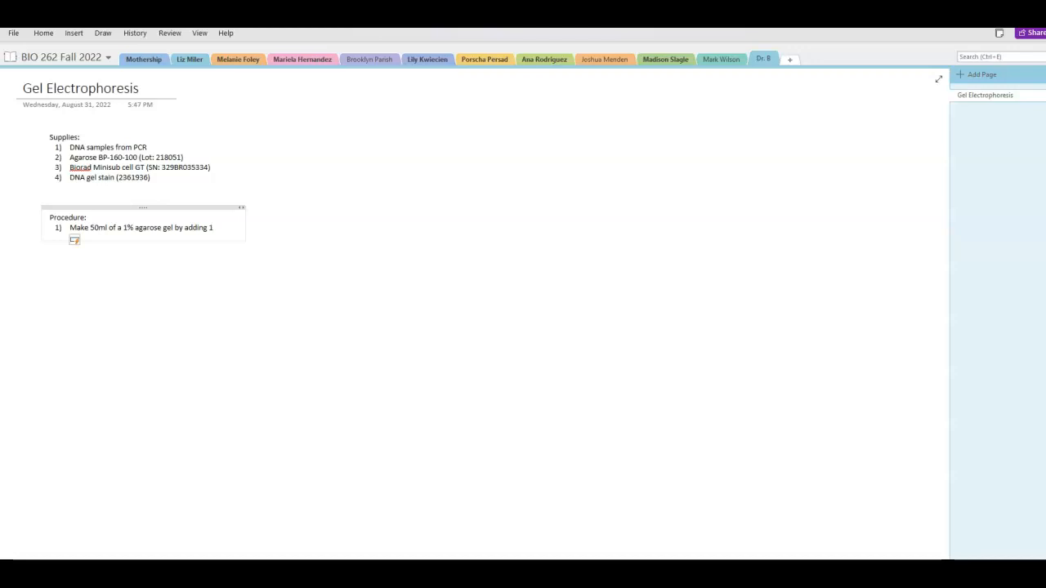
key(BackSpace)
text(.5g of agarose to 50ml of)
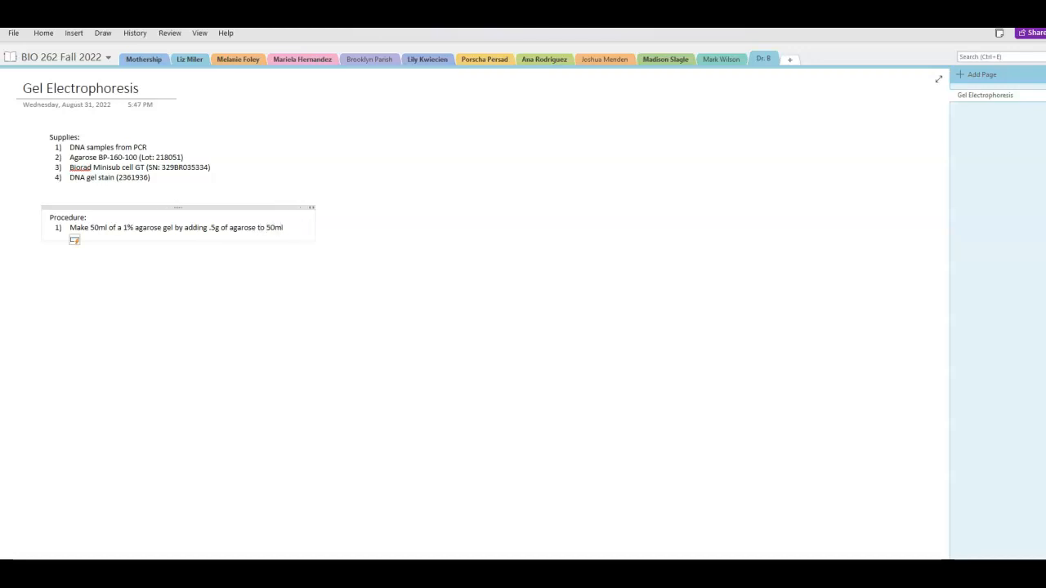
text( 1X SB Buffer.)
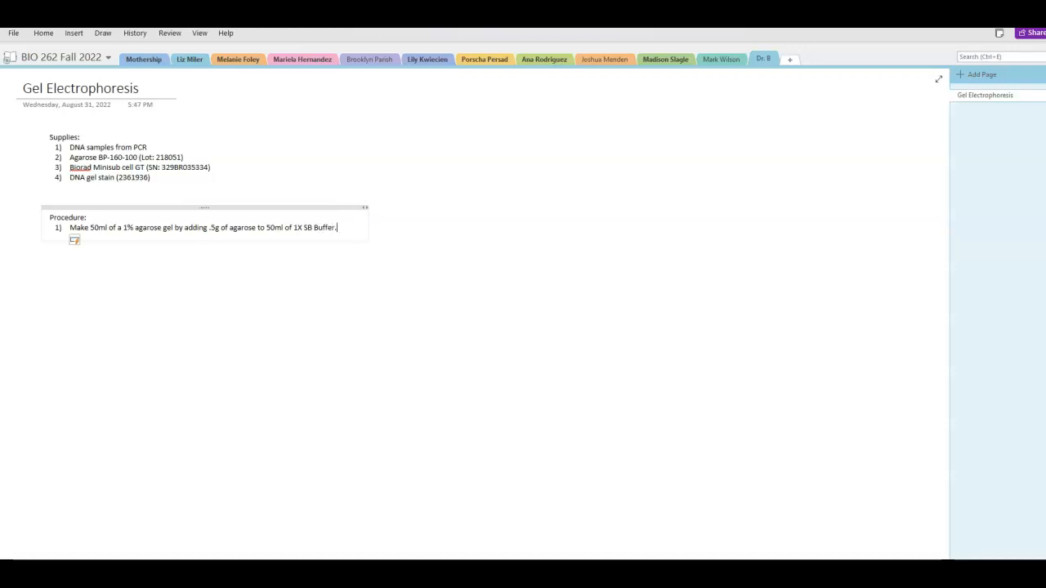
Add "Add 5uL of DNA gel stain" as item 2 of the procedure.
key(Return)
text(Add)
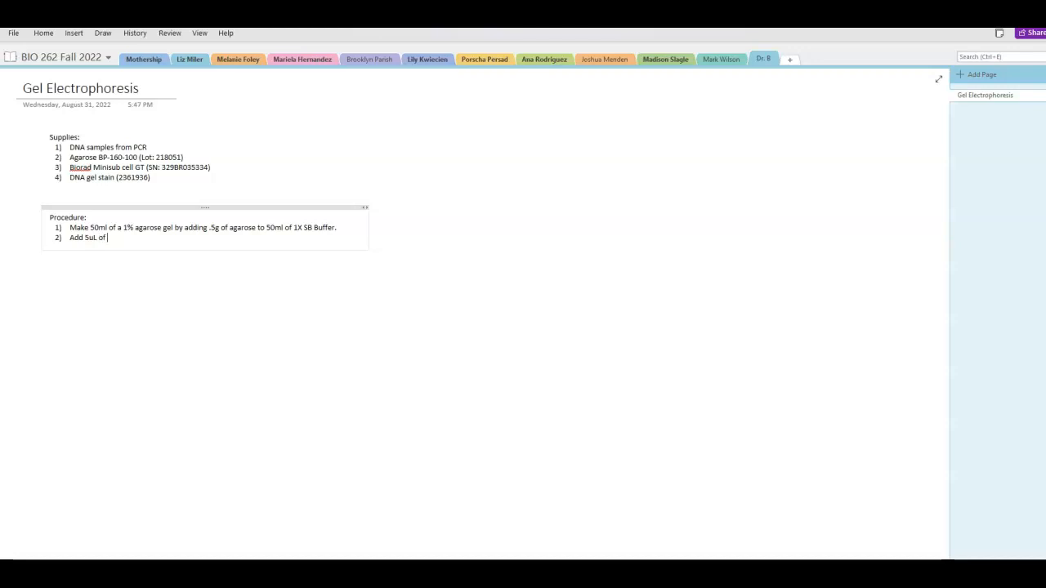
text(5uL of DNA gel stain)
key(Return)
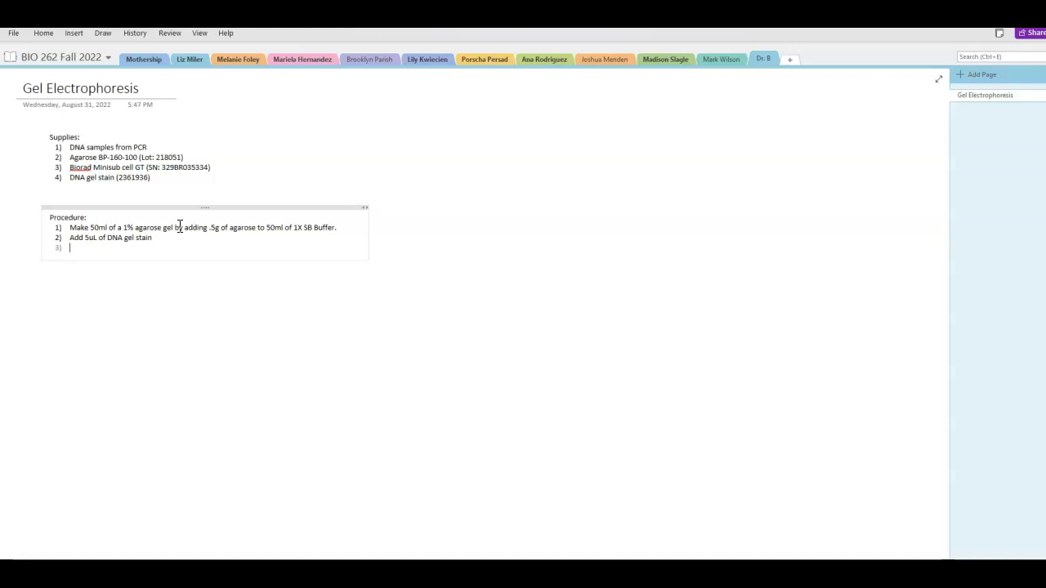
Add procedure item 3: "For clean samples (add 3uL of Loading dye buffer to 15uL of DNA in a tube and mix".
text(Lo)
key(BackSpace)
key(BackSpace)
key(BackSpace)
text(For clean smaples)
key(BackSpace)
key(BackSpace)
key(BackSpace)
key(BackSpace)
text(amples (a)
text(dd 3uL of Loading dye buffer to 15uL of DNA)
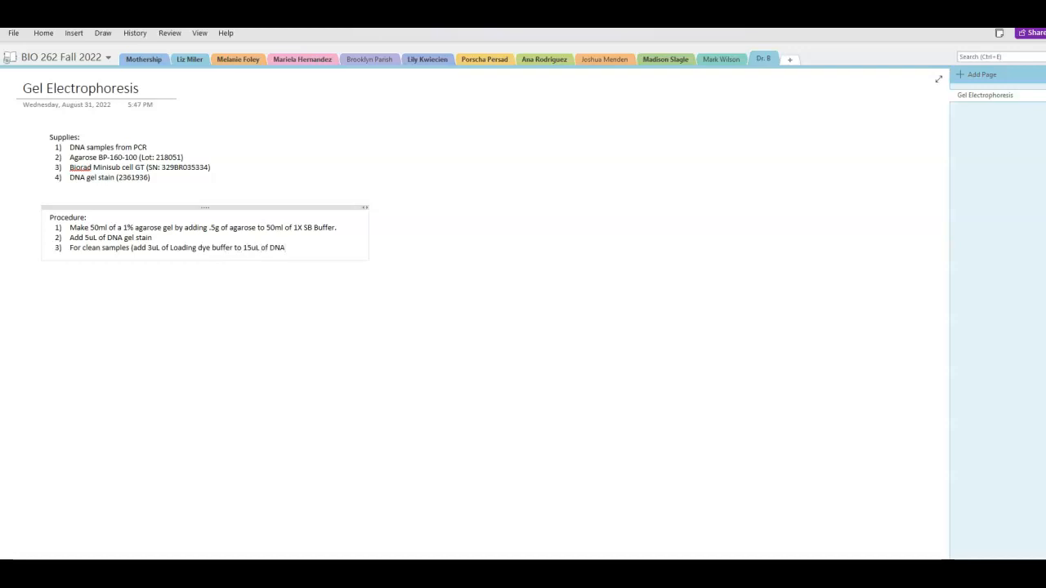
text( in a tube and mix)
key(Return)
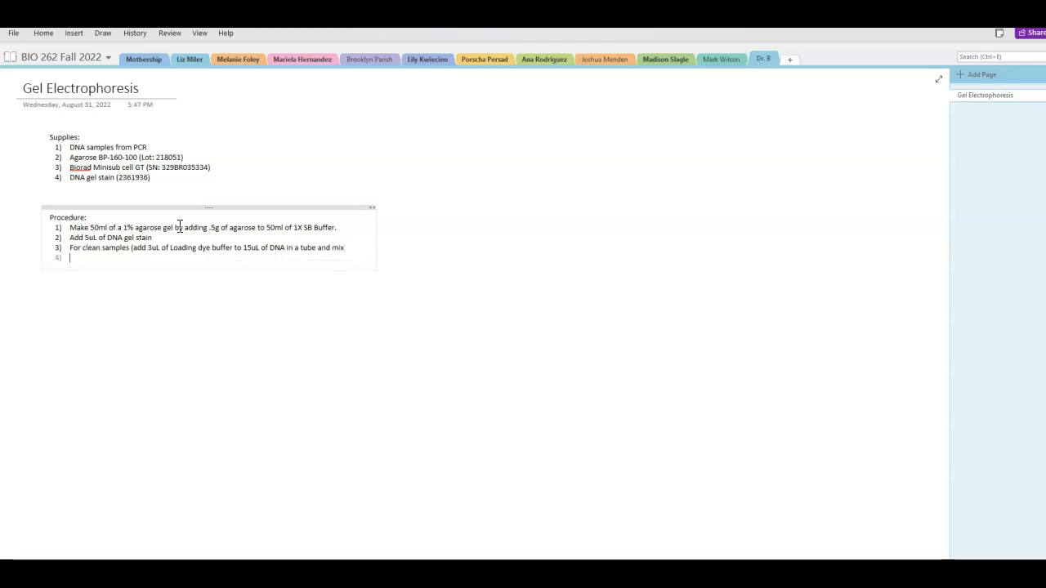
Add procedure item 4: "Load 15uL of clean DNA and 15uL green DNA into each labeled well.".
text(Load 15uL of clean dnad)
key(BackSpace)
key(BackSpace)
key(BackSpace)
text(DNA and)
text( 15uL o)
key(BackSpace)
text(f clean DNA and 15uL )
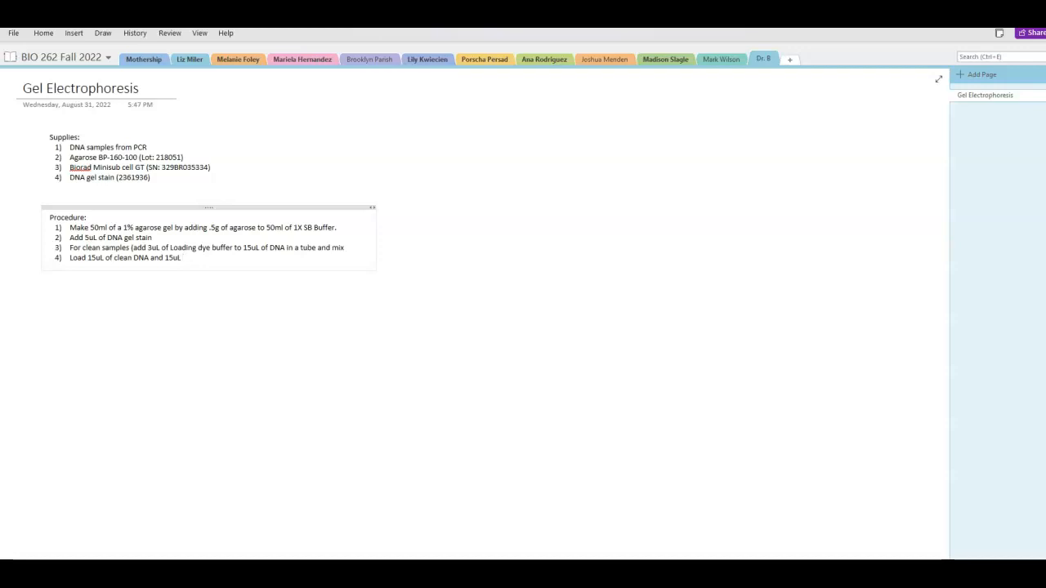
text(green DNA into eachlabele)
key(BackSpace)
key(BackSpace)
key(BackSpace)
key(BackSpace)
key(BackSpace)
key(BackSpace)
key(BackSpace)
text(labeled wel)
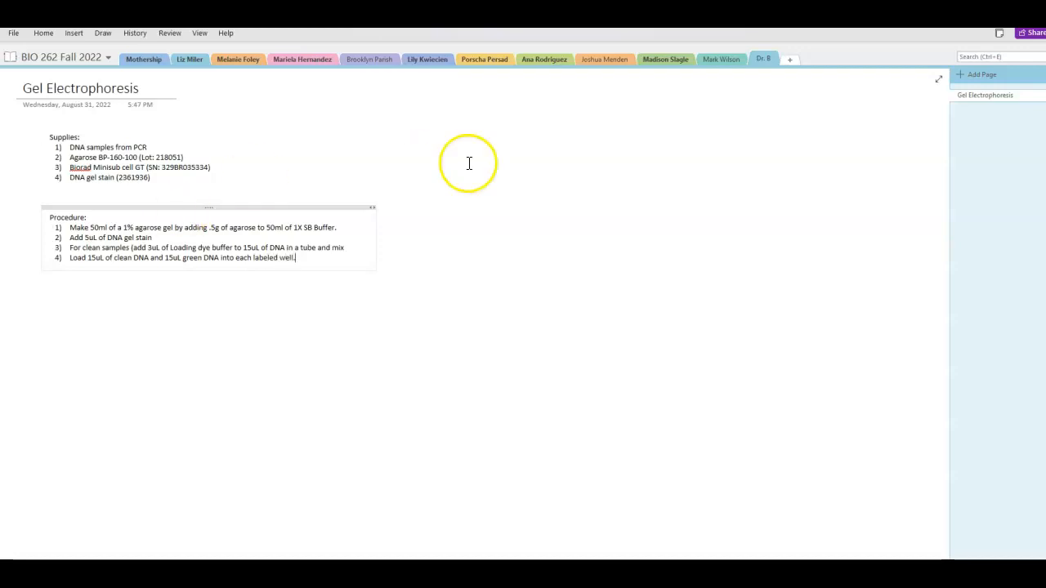
Examine a student's Week 2 (Wednesday) - Gel Electrophoresis page, including its materials, procedure, lane table and gel photo.
click(484, 62)
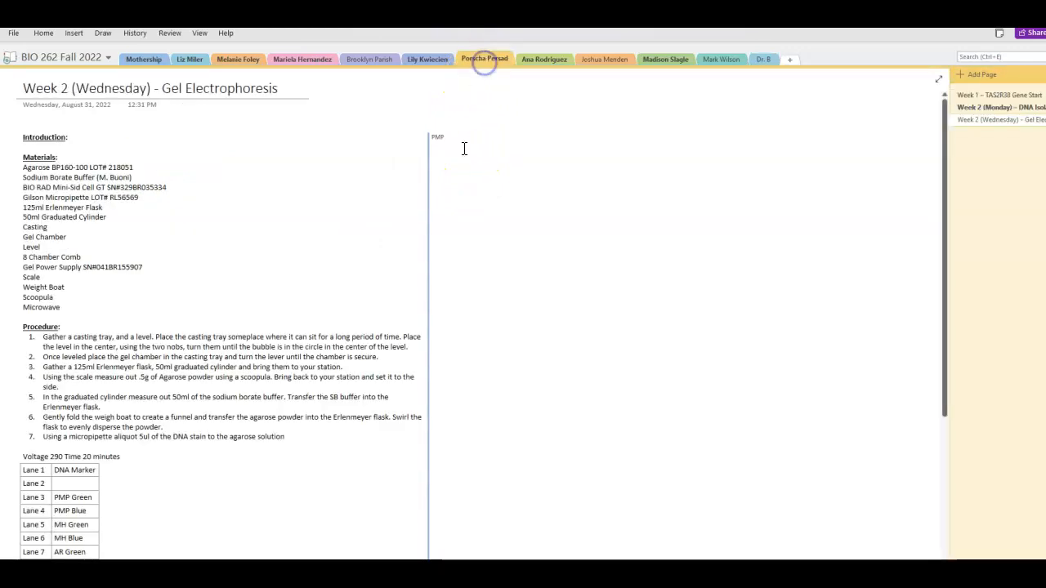
click(978, 94)
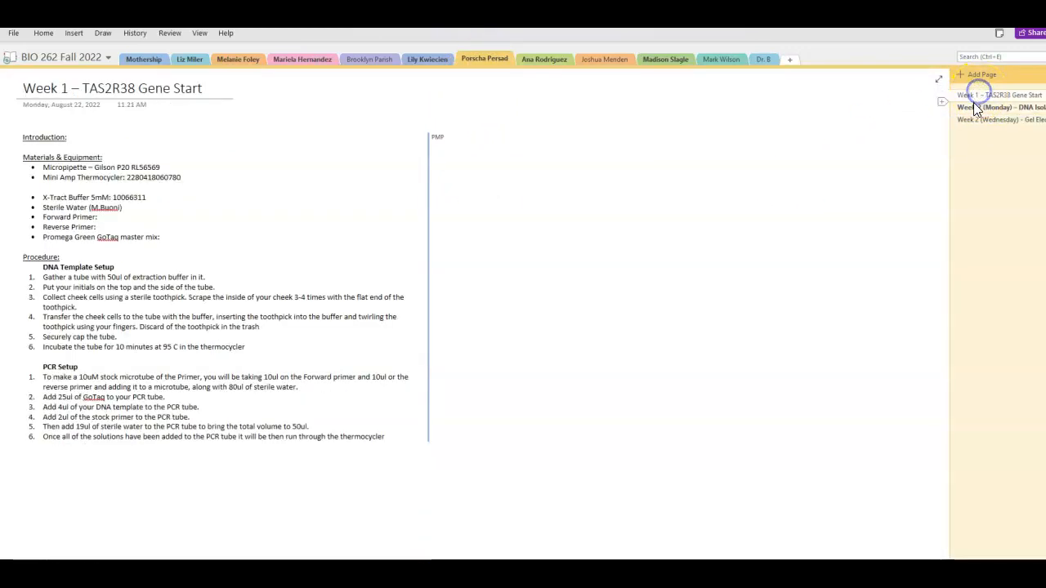
click(973, 107)
click(977, 118)
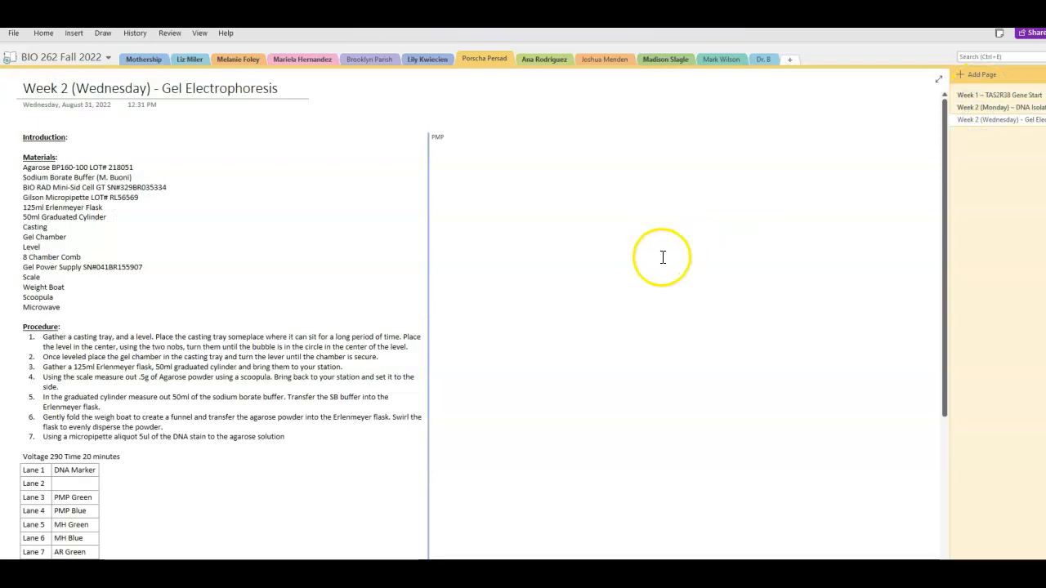
scroll(478, 271, down, 3)
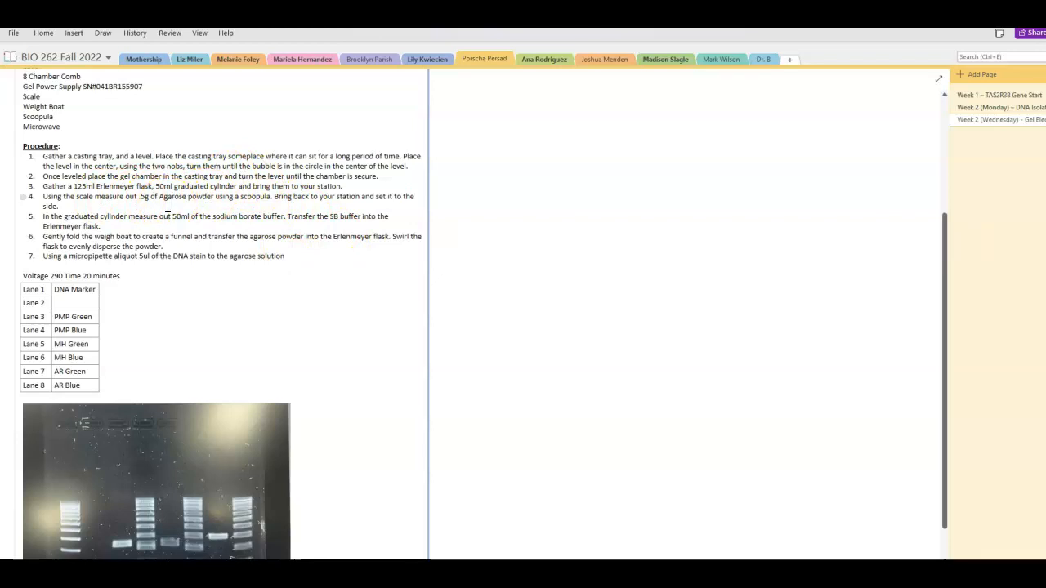
scroll(167, 205, down, 3)
scroll(147, 180, up, 3)
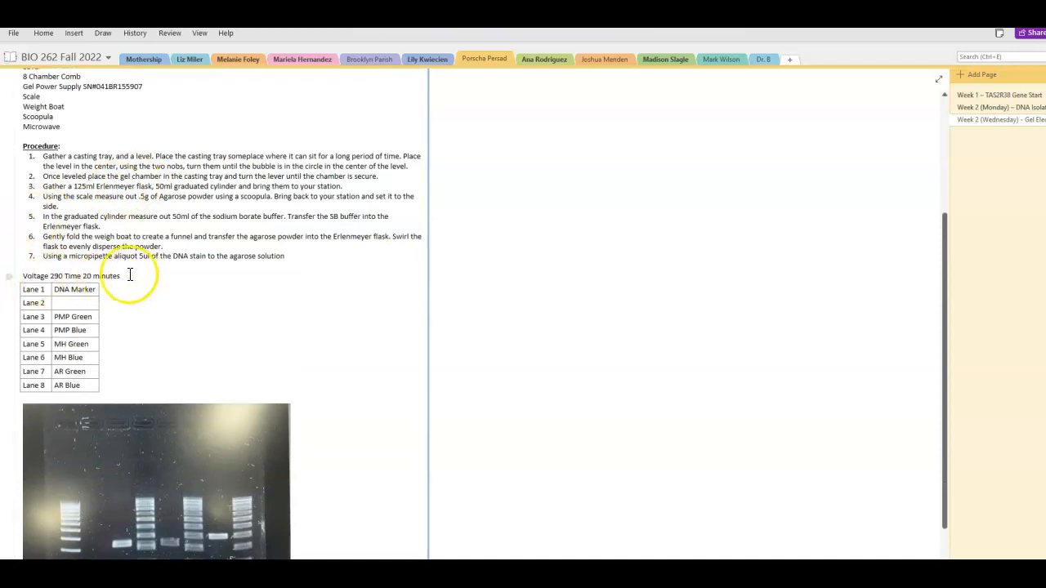
scroll(129, 270, down, 2)
scroll(147, 256, down, 3)
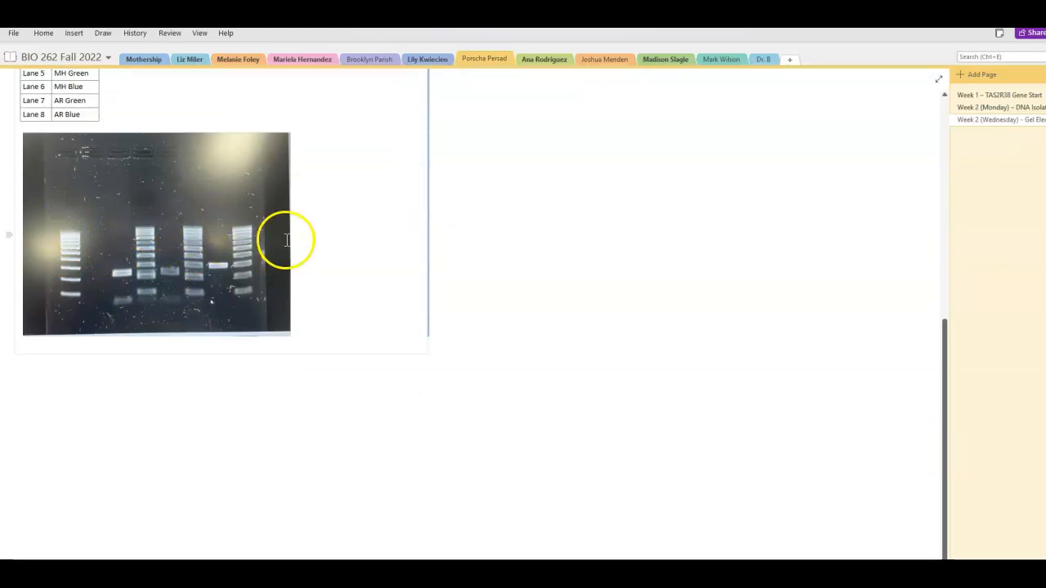
scroll(283, 239, up, 5)
scroll(282, 237, down, 2)
scroll(278, 239, up, 4)
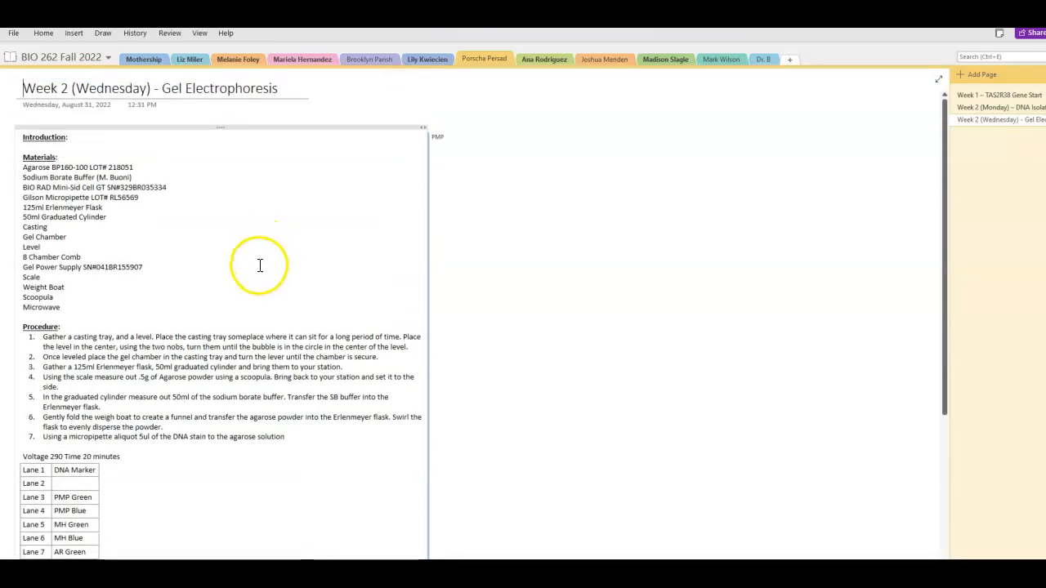
scroll(294, 281, down, 2)
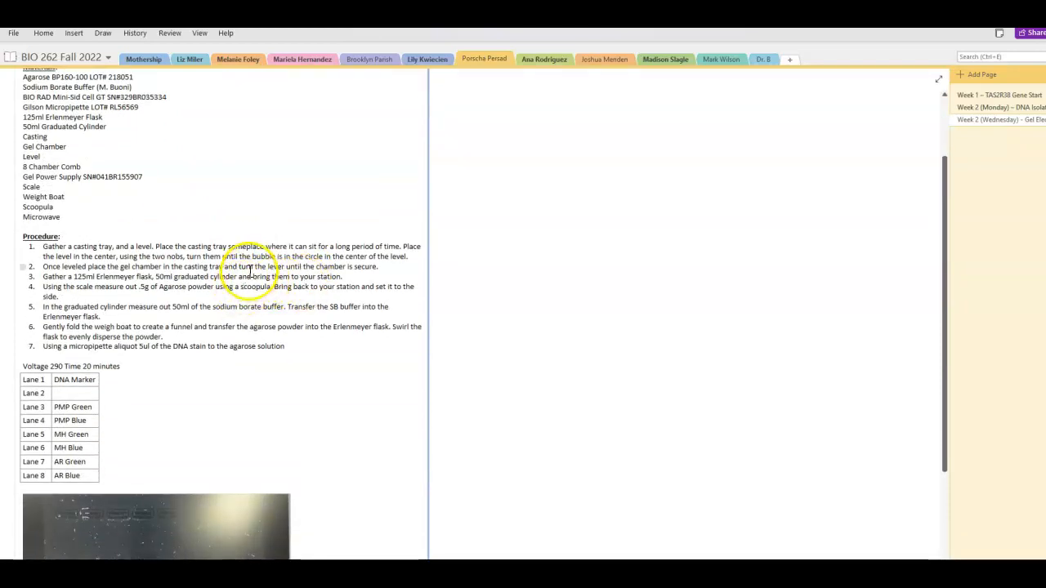
scroll(251, 266, up, 2)
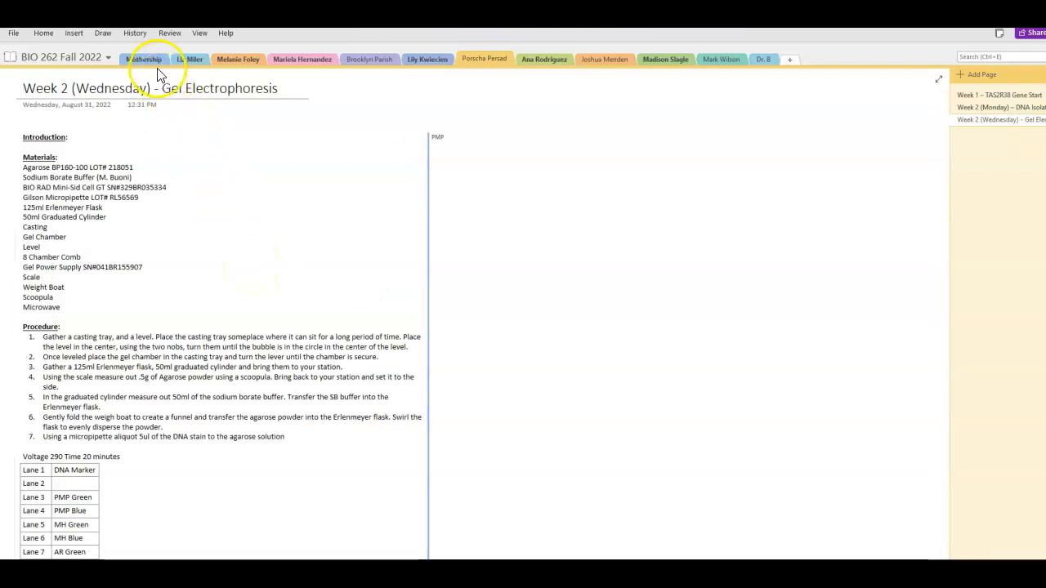
Review the supply photos on the Mothership section's Gel Electrophoresis page, finishing back in the instructor's section.
click(153, 59)
scroll(168, 316, up, 10)
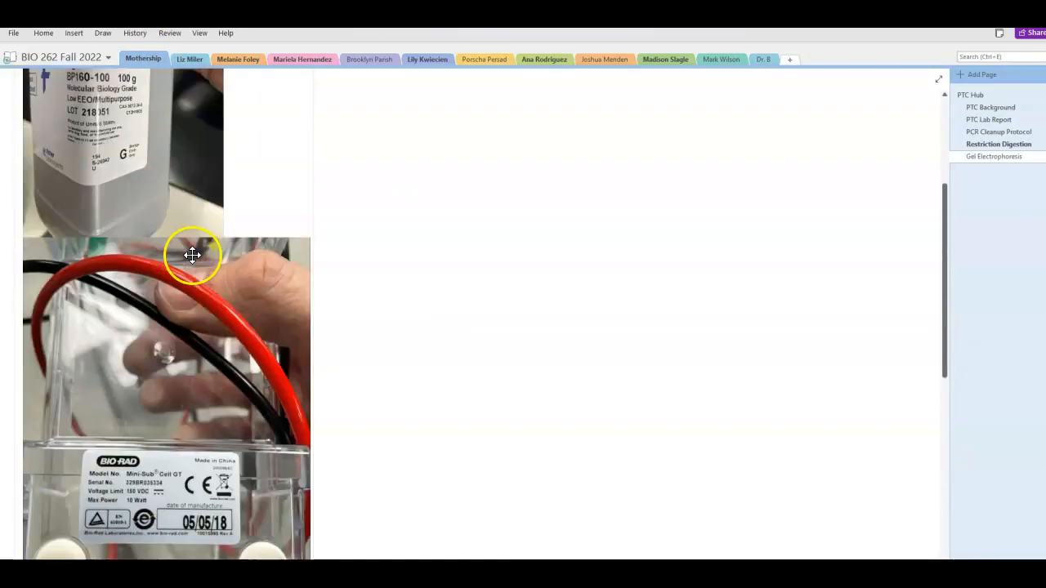
scroll(191, 255, up, 4)
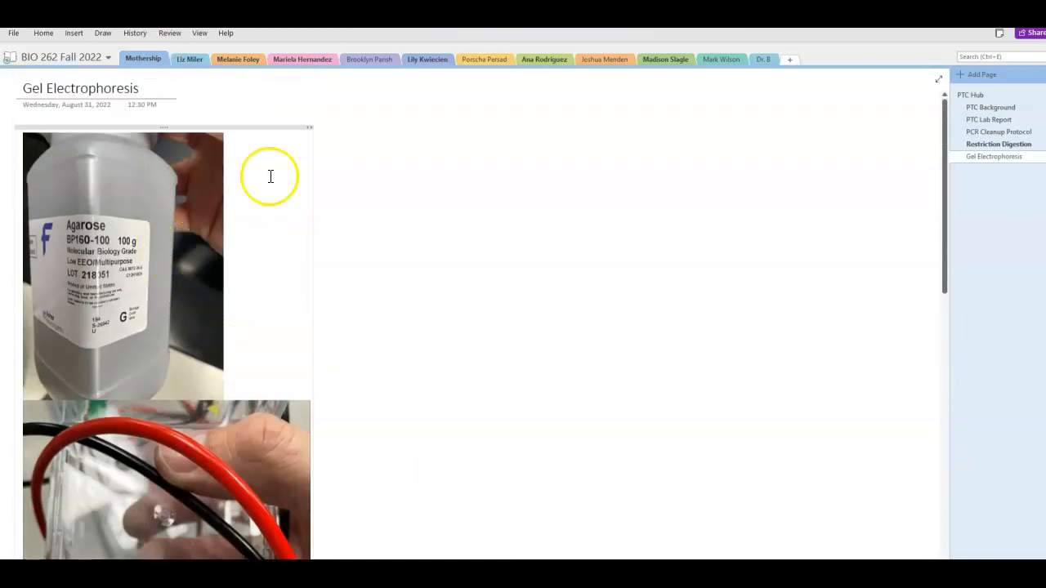
click(764, 60)
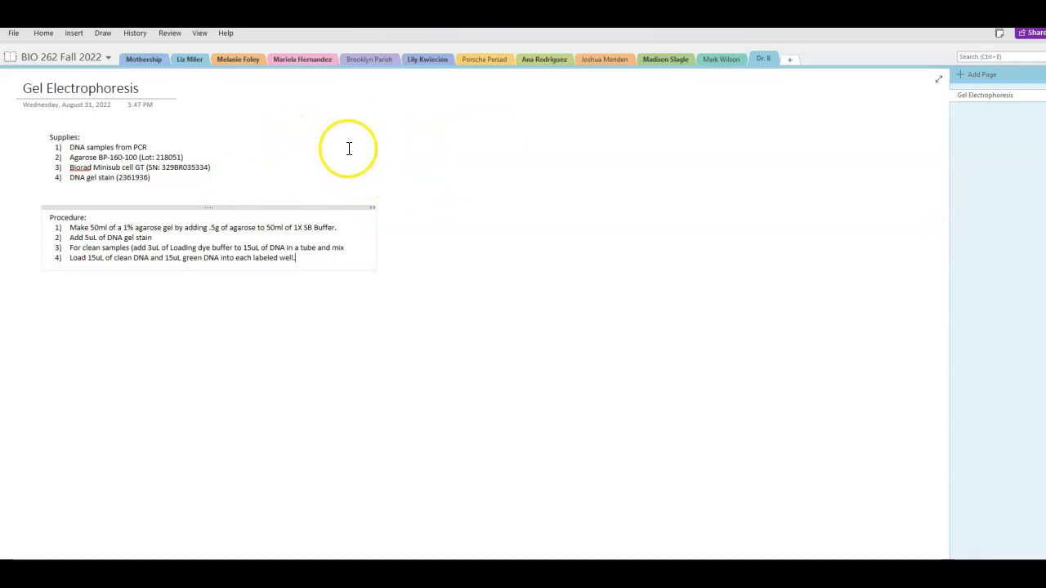
Compare how students keep their notebook sections, examining the handwritten page photos on one student's Lab #1 PCR page.
click(433, 62)
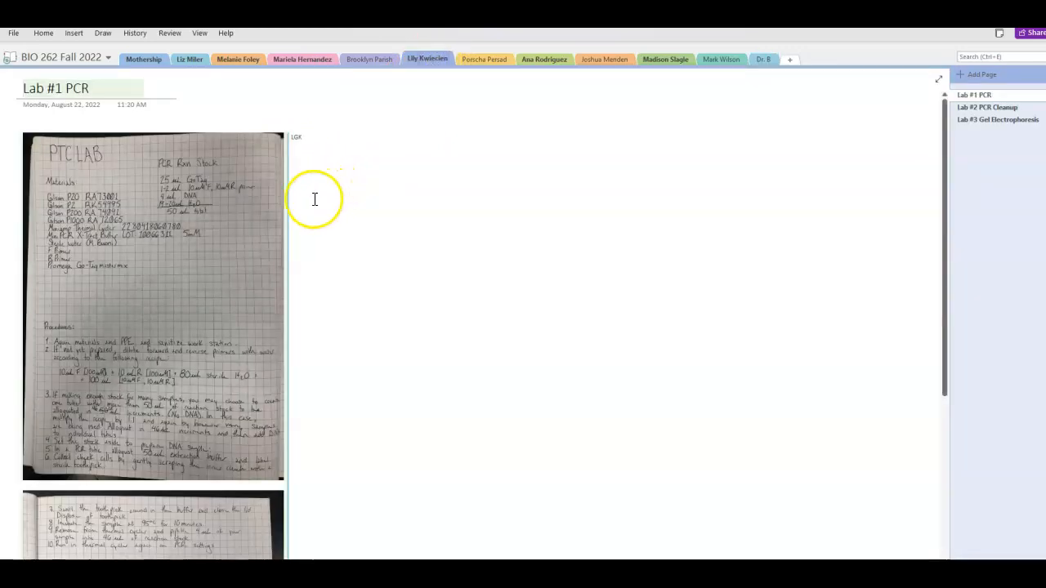
click(369, 61)
click(474, 62)
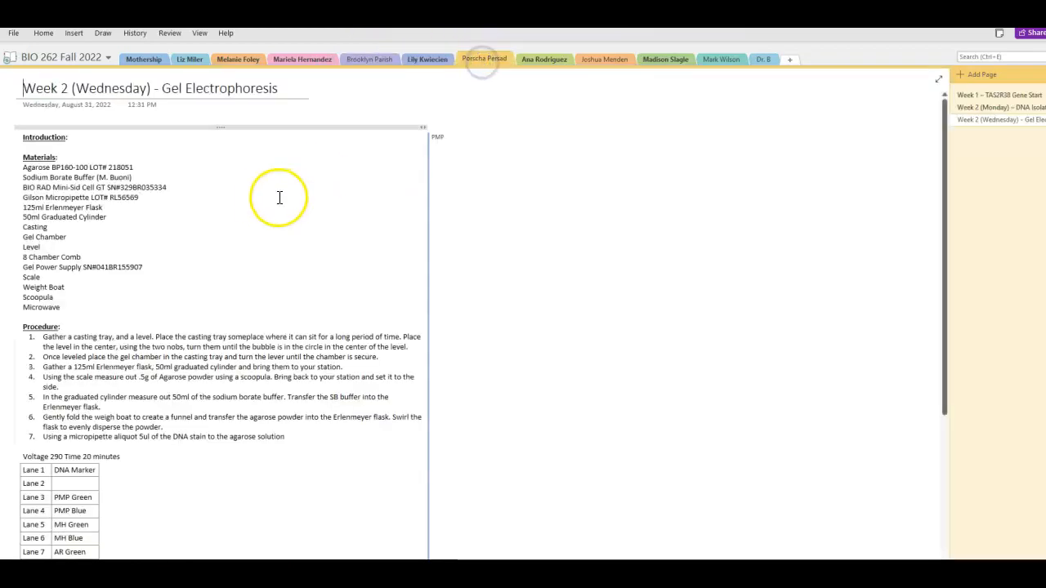
click(417, 62)
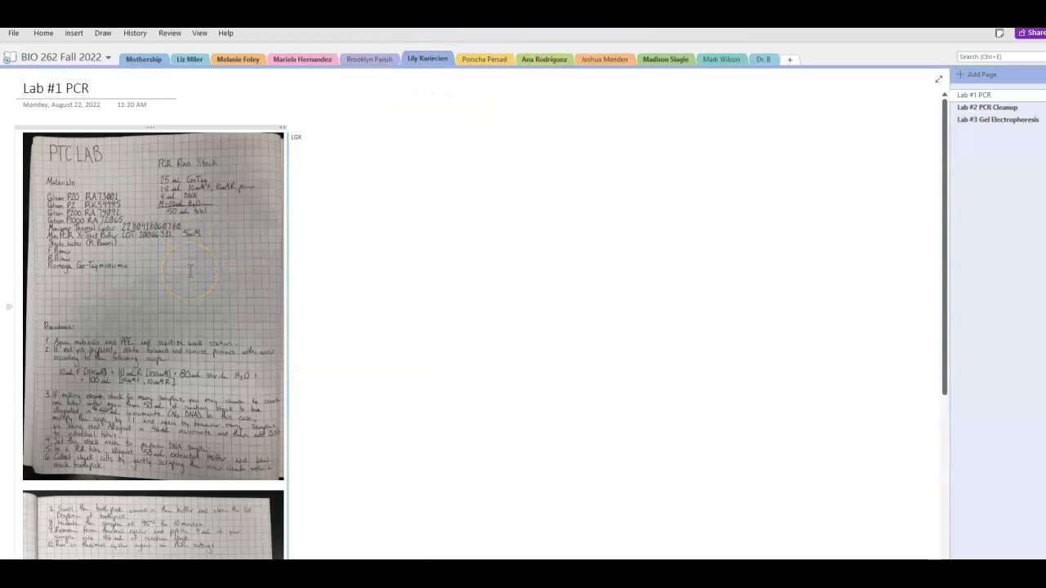
scroll(190, 272, down, 2)
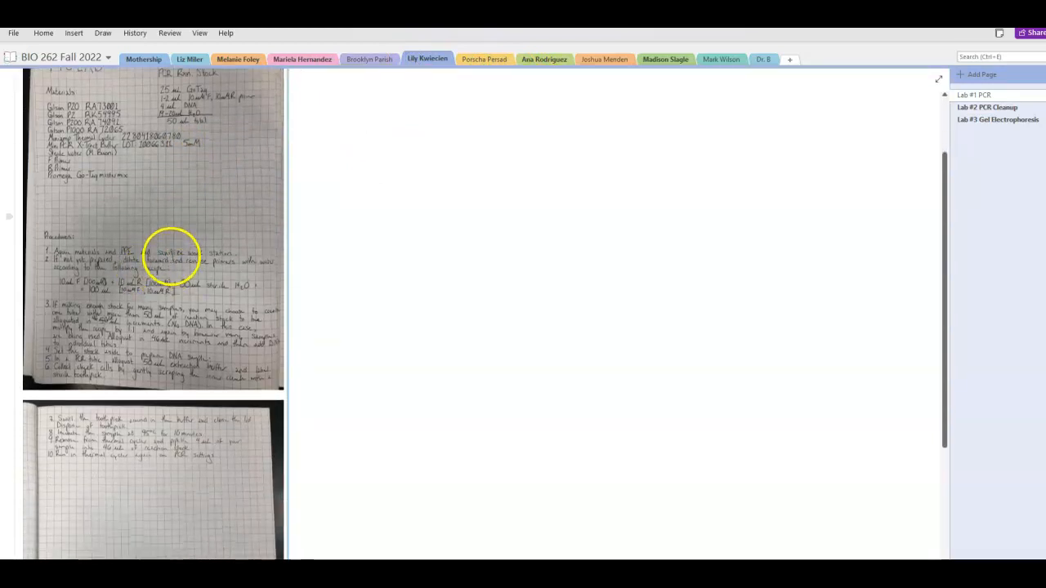
scroll(172, 243, down, 2)
scroll(172, 245, down, 6)
scroll(172, 248, up, 10)
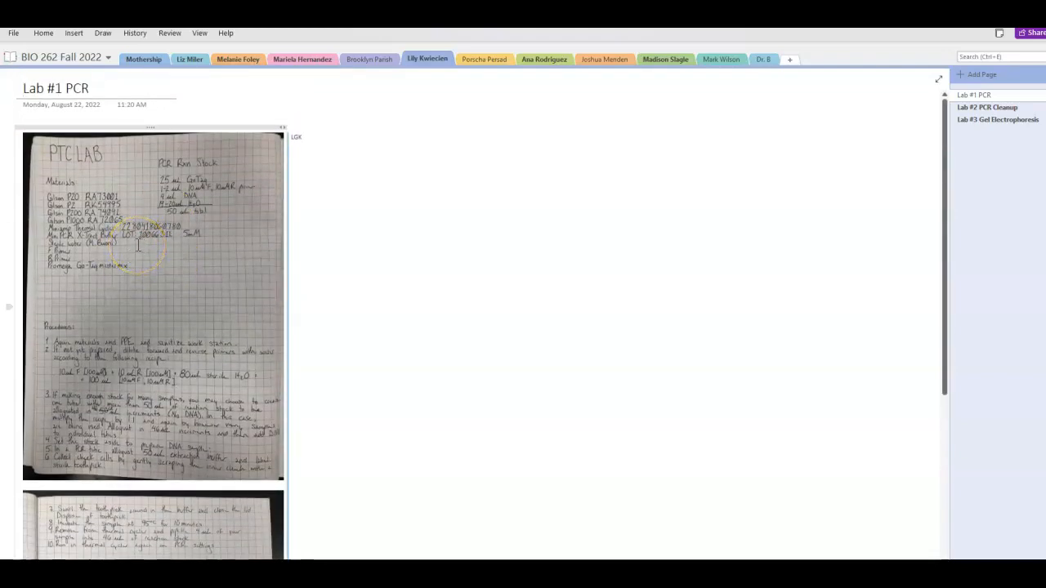
Widen the Lab #1 PCR note and enlarge both its handwritten page photos, finishing back on the instructor's Gel Electrophoresis page.
drag(284, 138, 345, 139)
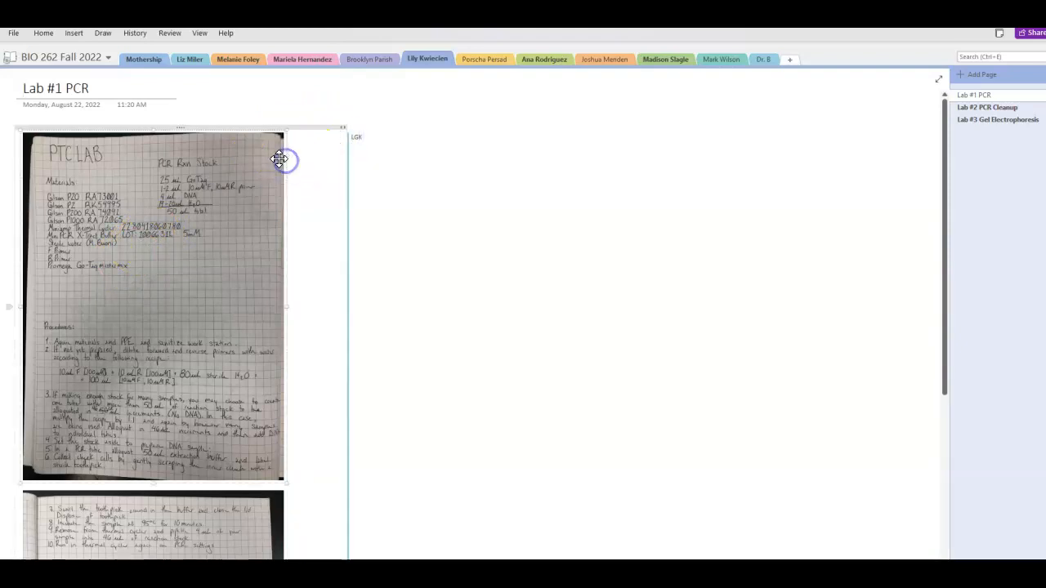
drag(289, 483, 335, 507)
scroll(460, 286, down, 6)
click(272, 292)
drag(284, 363, 343, 399)
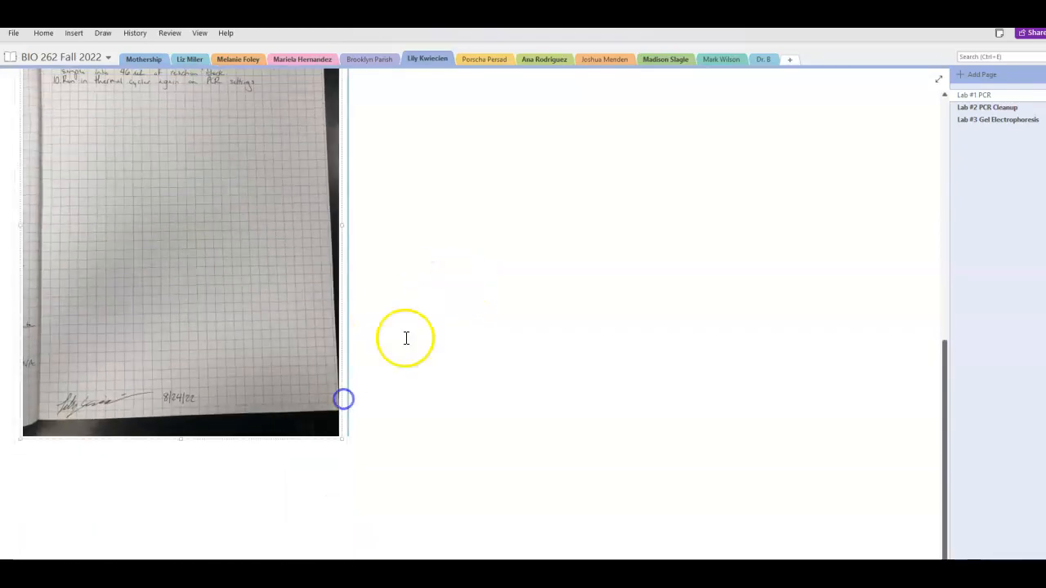
scroll(406, 338, up, 6)
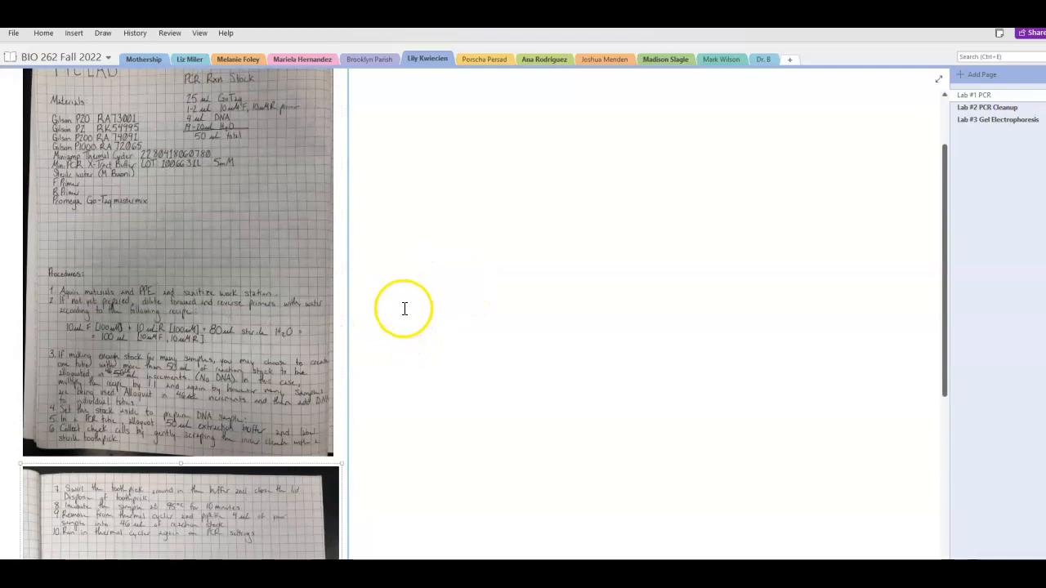
scroll(403, 305, up, 2)
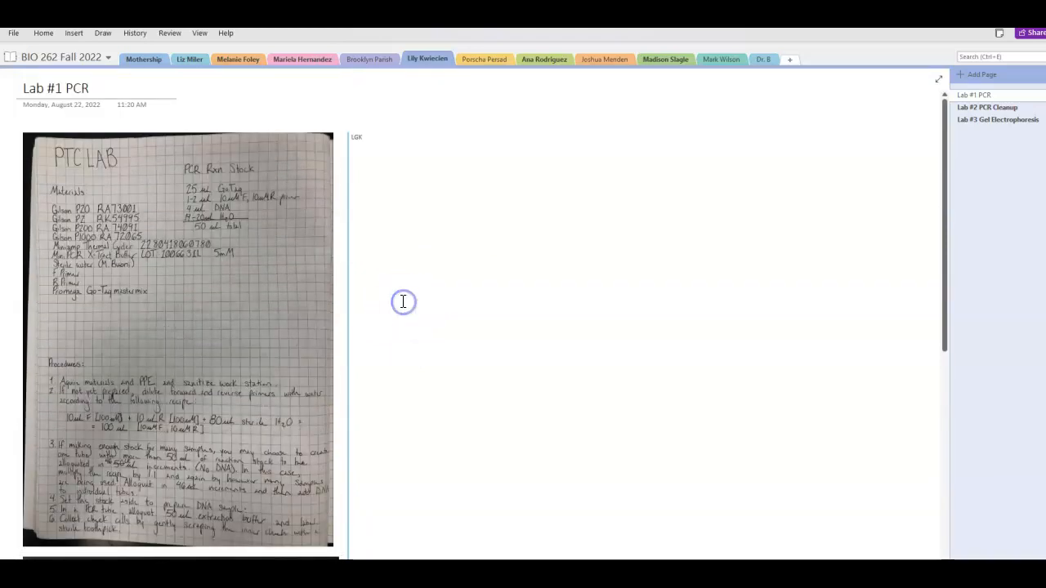
click(762, 59)
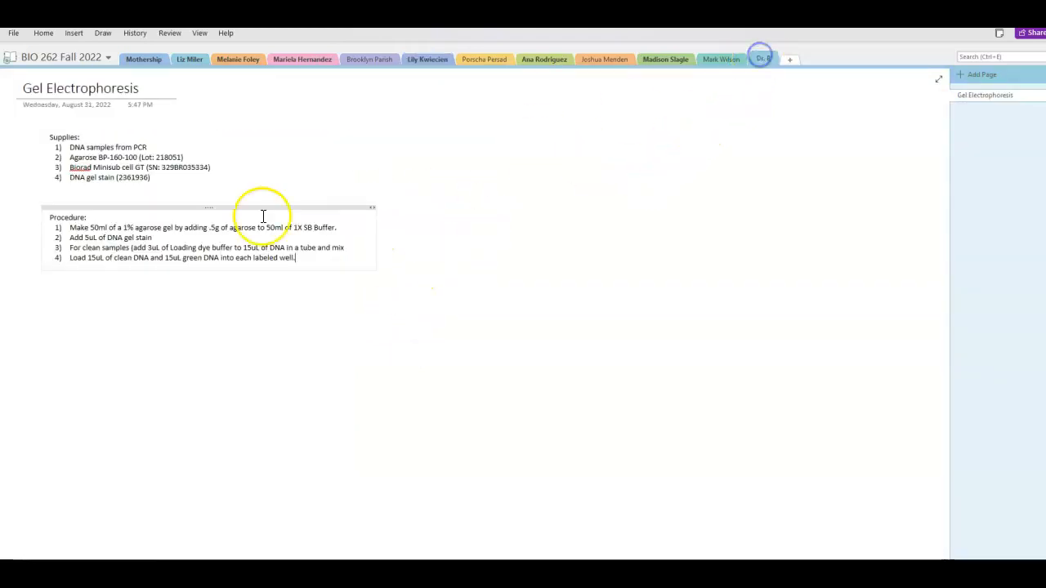